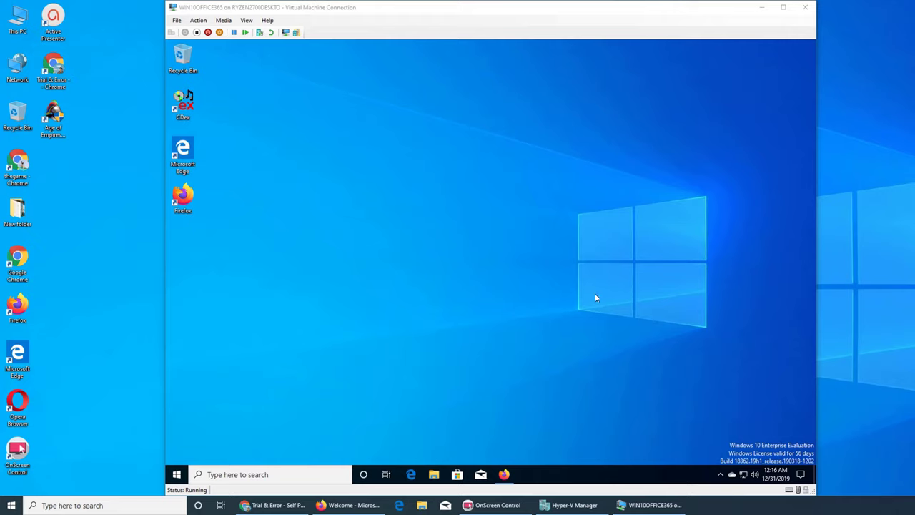
Open the new Message Trace in Security & Compliance from the Exchange mail flow message trace page and close the old Exchange page
left_click(504, 474)
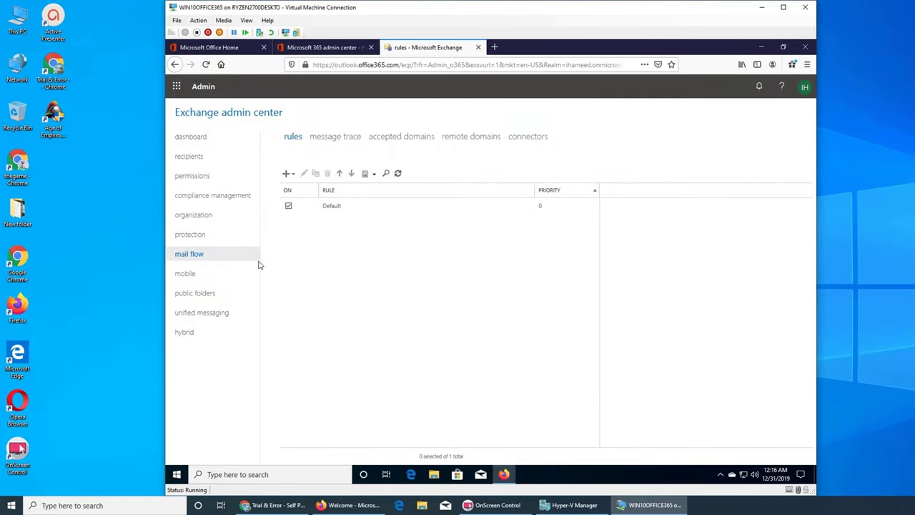
left_click(338, 138)
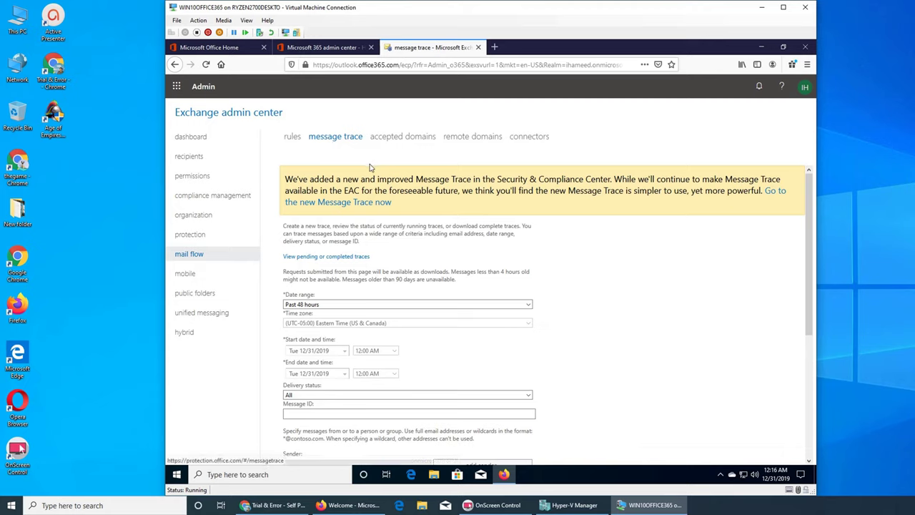
left_click(318, 203)
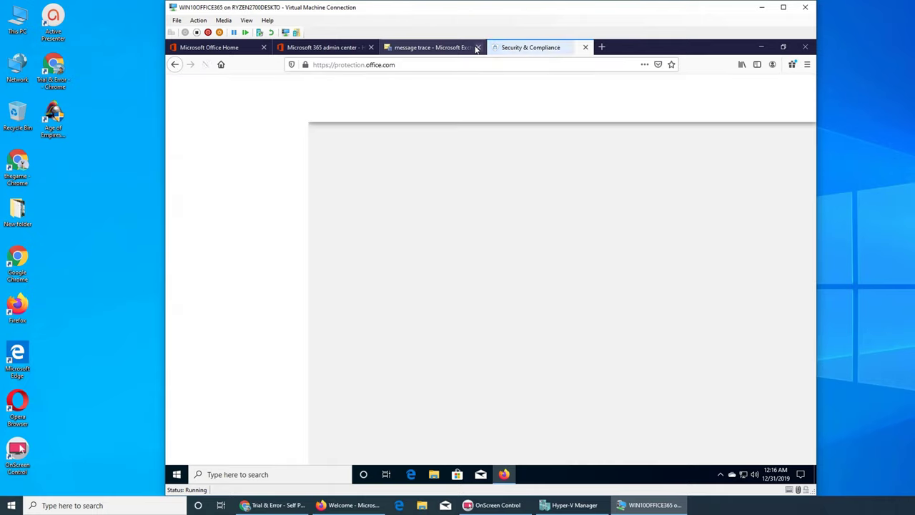
left_click(478, 47)
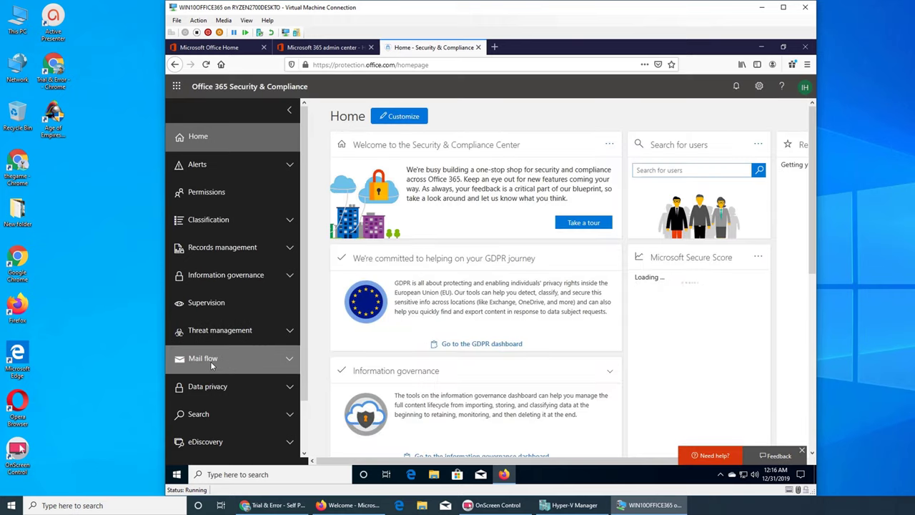
Open the Threat management dashboard, view the anti-spam settings for a new spam policy, and return to the dashboard
left_click(213, 333)
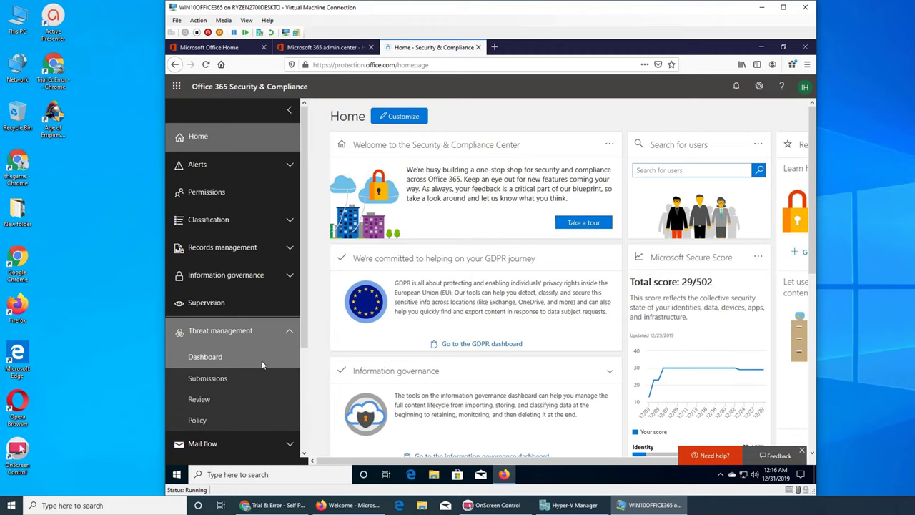
left_click(221, 357)
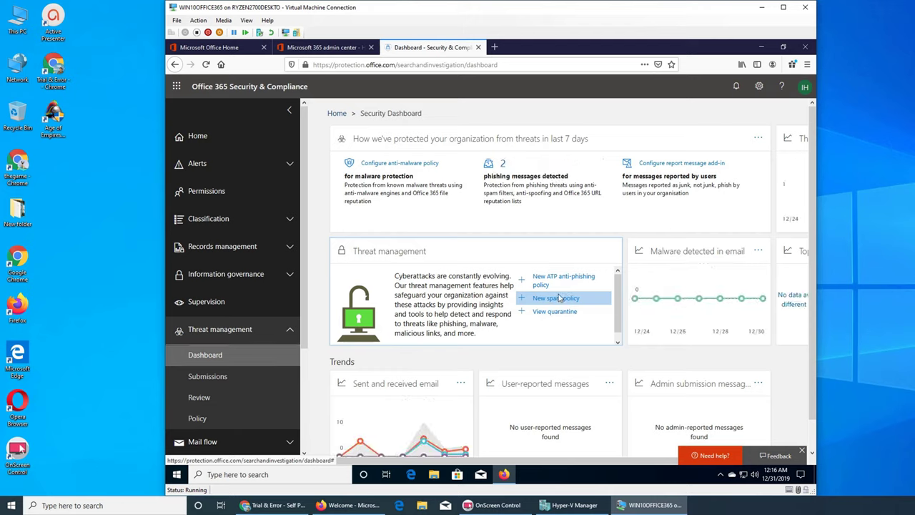
left_click(560, 298)
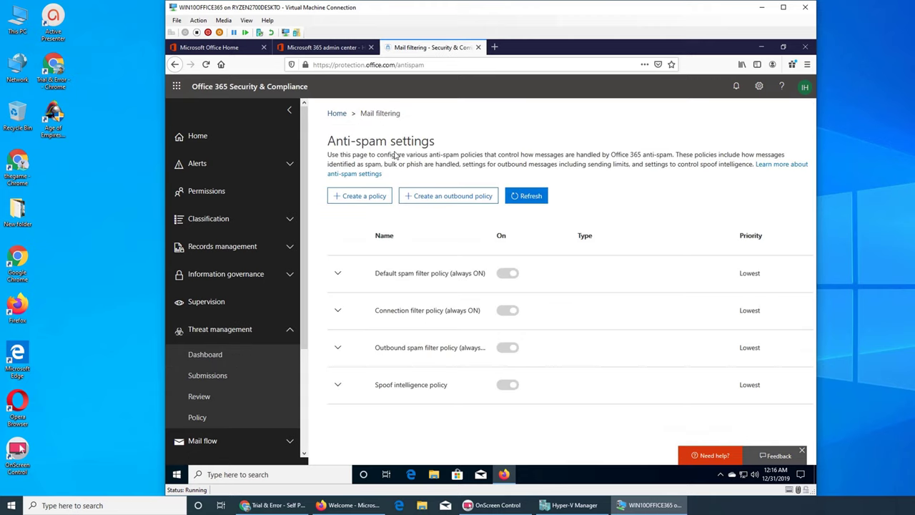
left_click(226, 360)
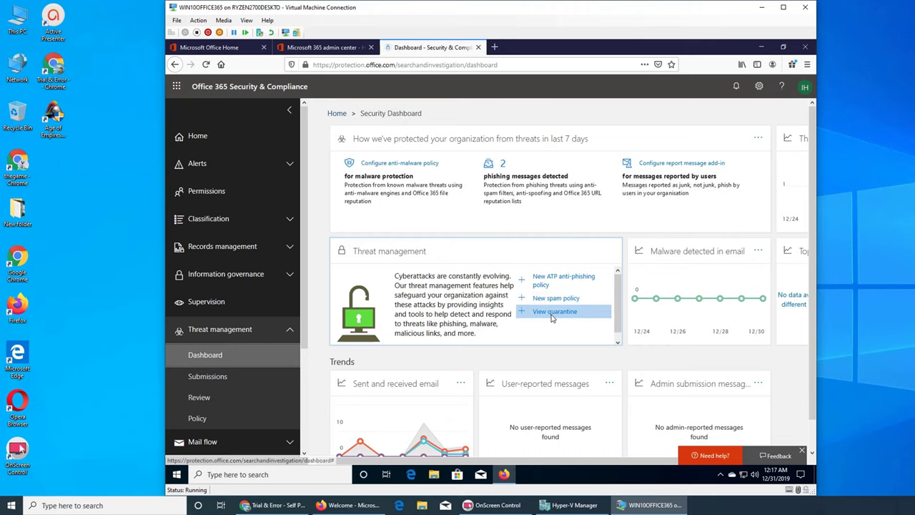
View the quarantine, open the details of the quarantined job posting message, and close them
left_click(552, 312)
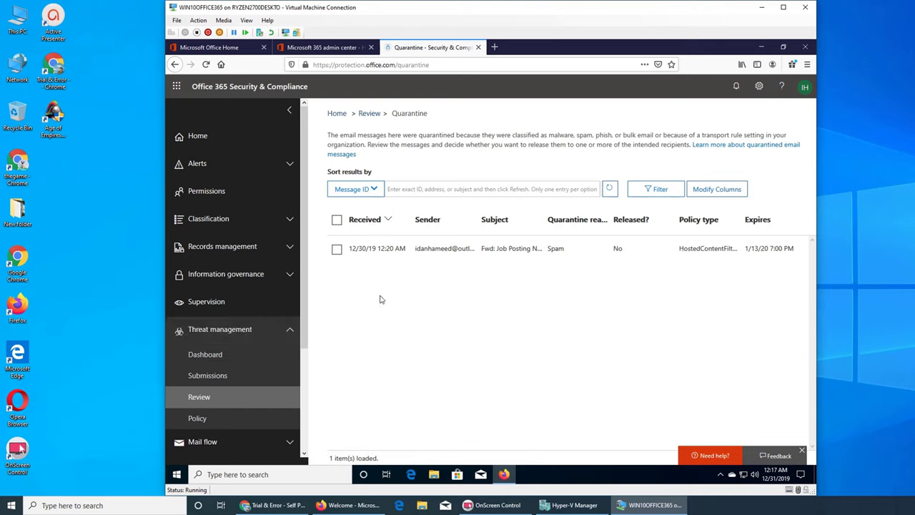
left_click(337, 249)
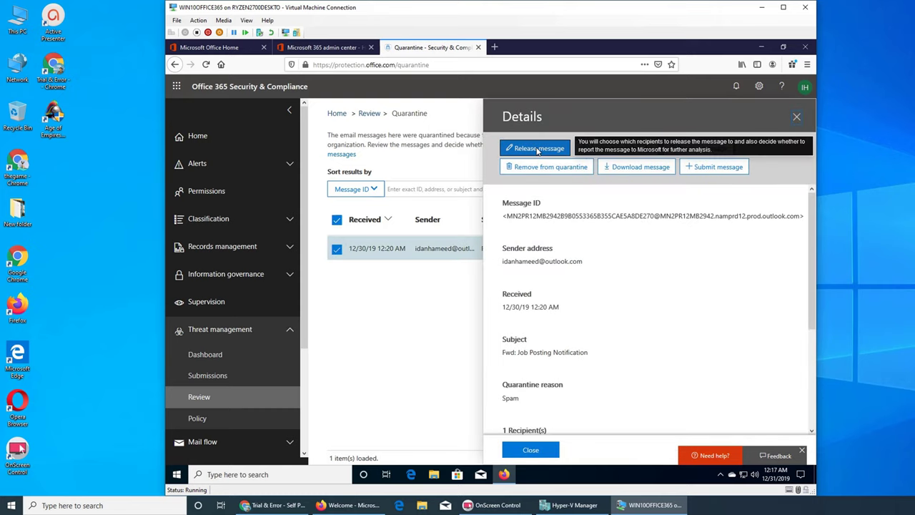
left_click(797, 117)
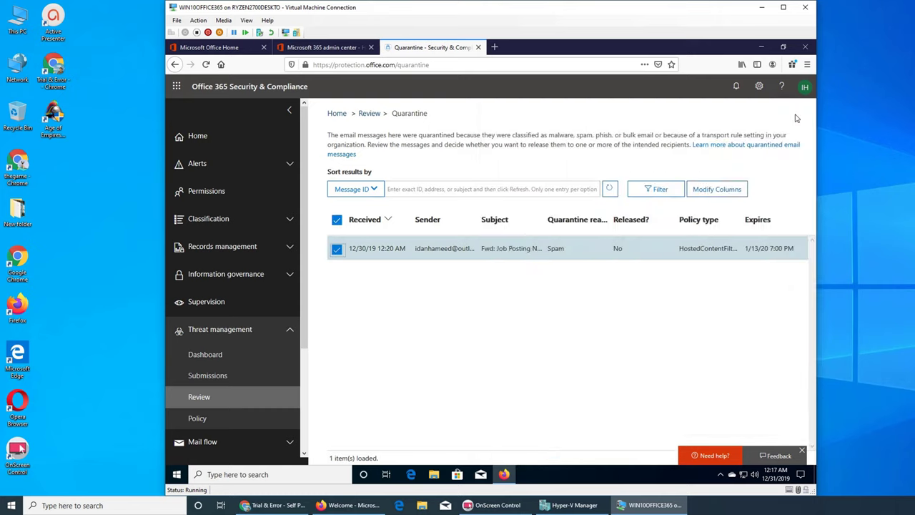
Open the message trace page in the Mail flow section of Security & Compliance
scroll(228, 307, "down", 2)
left_click(218, 306)
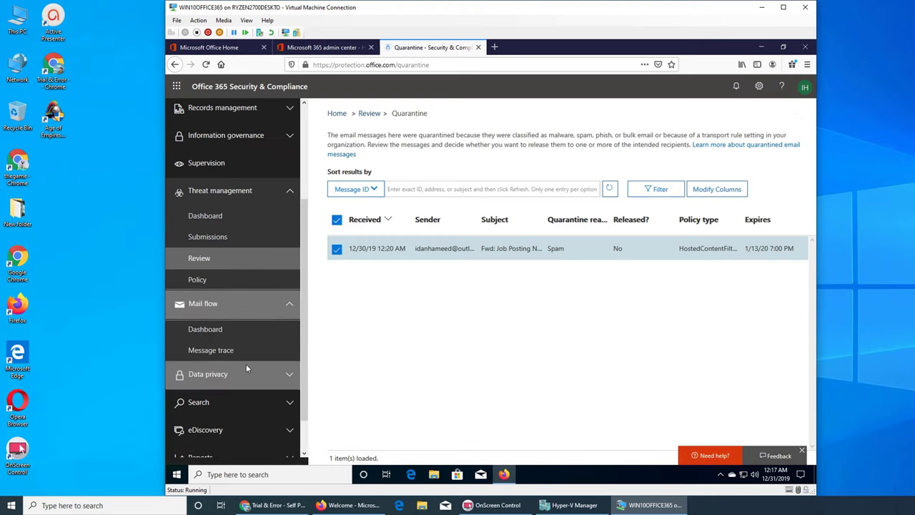
left_click(228, 350)
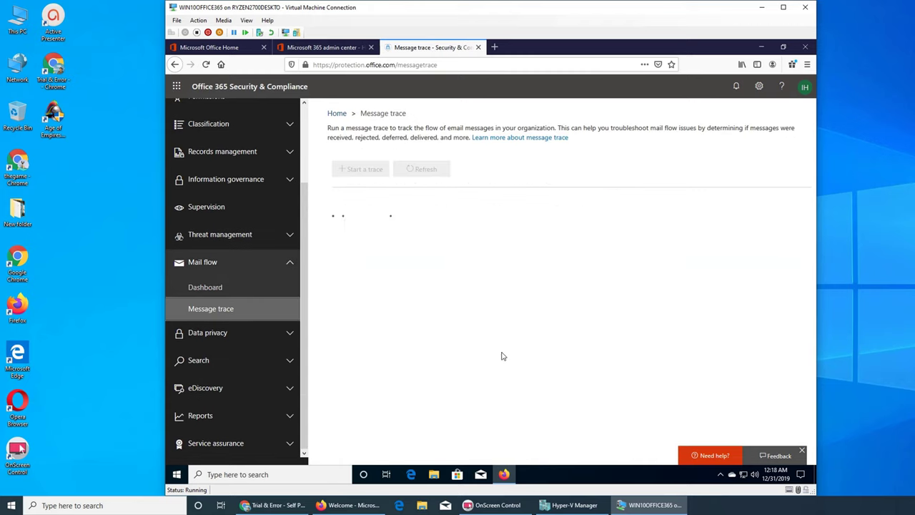
Open the Mail flow dashboard and look over its insight widgets, from the mail flow map to the non-accepted domain chart
left_click(209, 289)
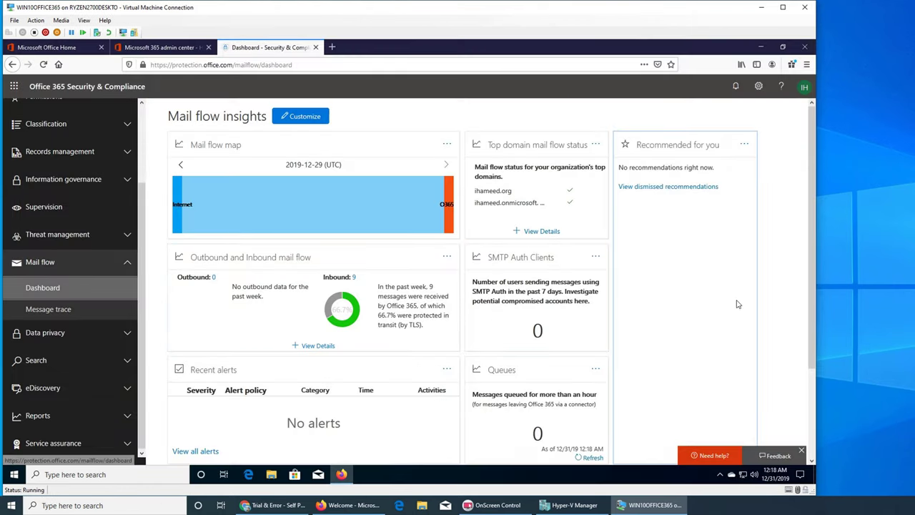
mouse_move(264, 212)
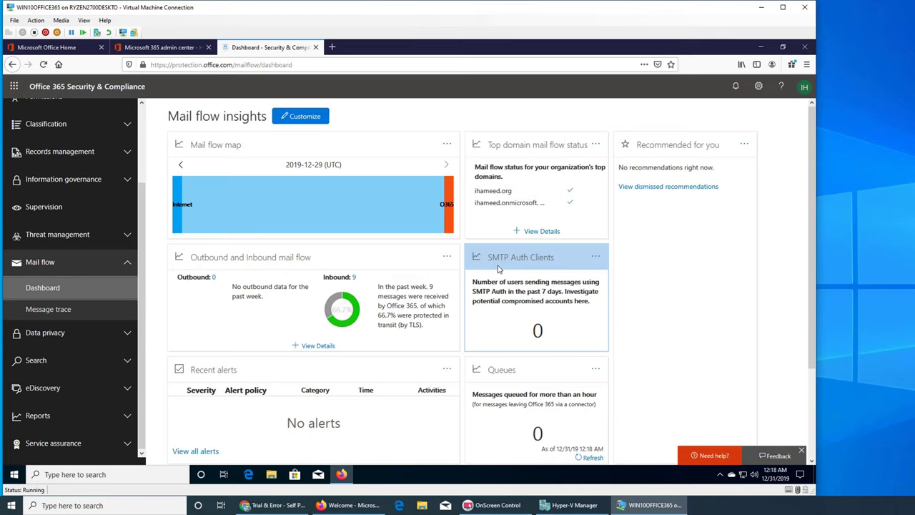
scroll(561, 286, "down", 3)
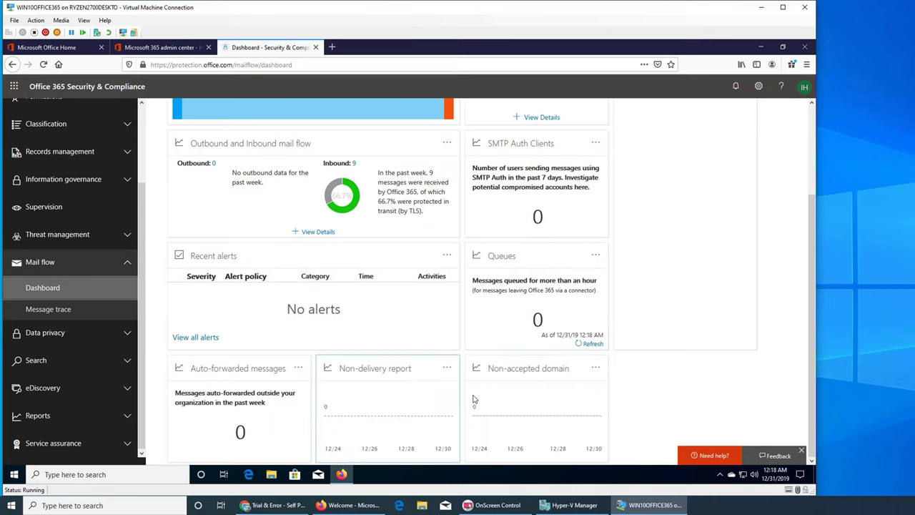
scroll(557, 370, "up", 3)
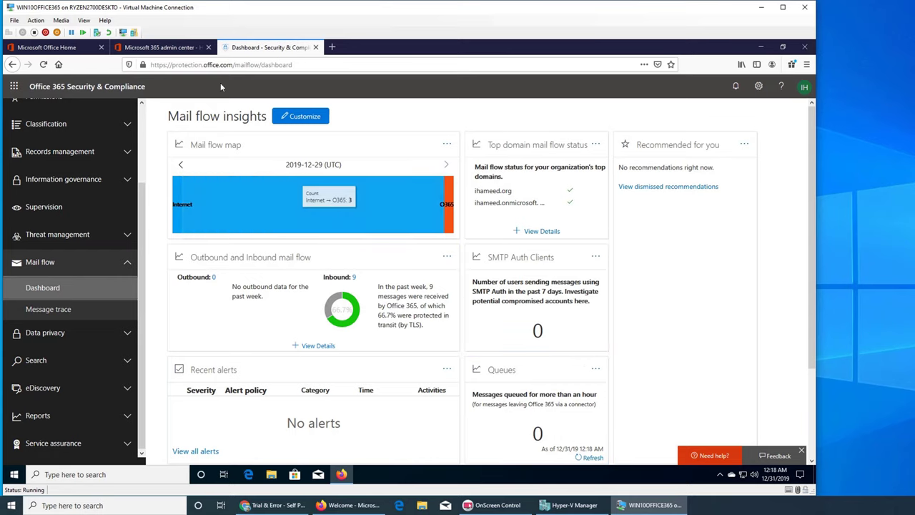
Look at the Microsoft 365 admin center home page and return to the Mail flow dashboard
left_click(158, 47)
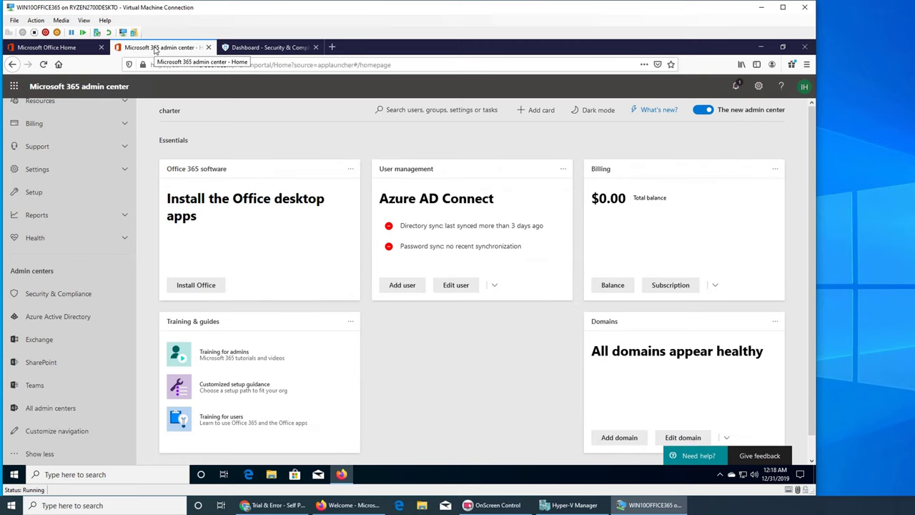
left_click(265, 47)
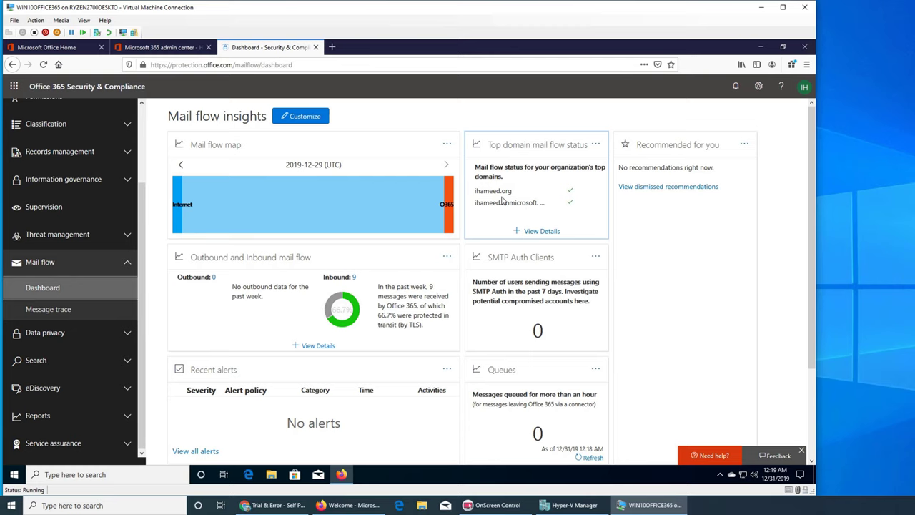
View the domain status details with the MX records of all domains, and close them
left_click(538, 231)
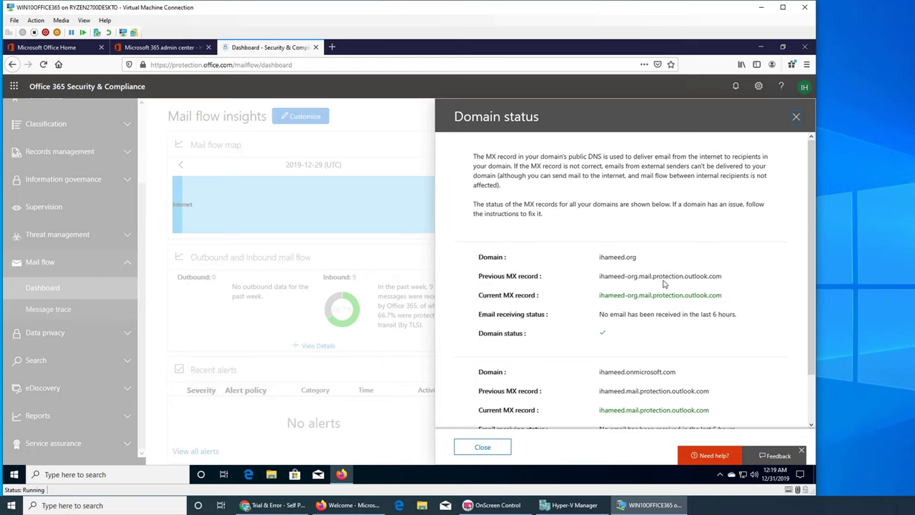
scroll(620, 306, "down", 2)
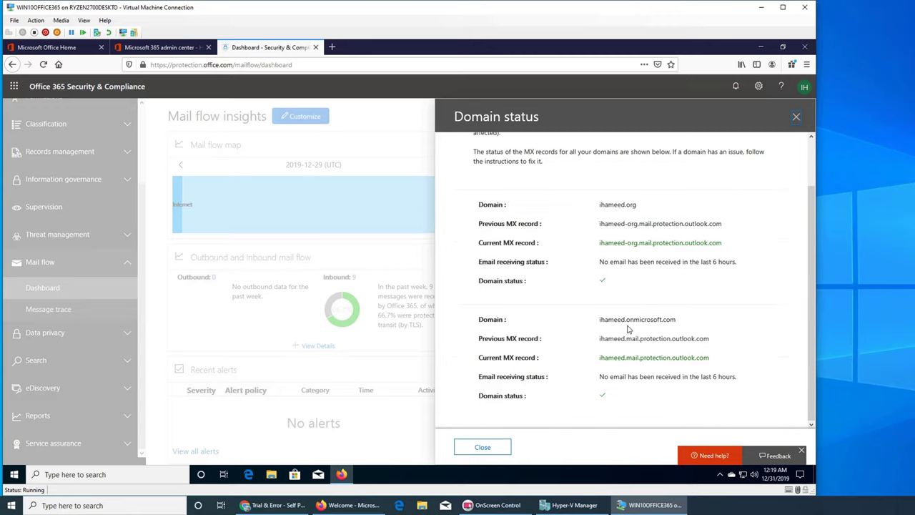
left_click(478, 449)
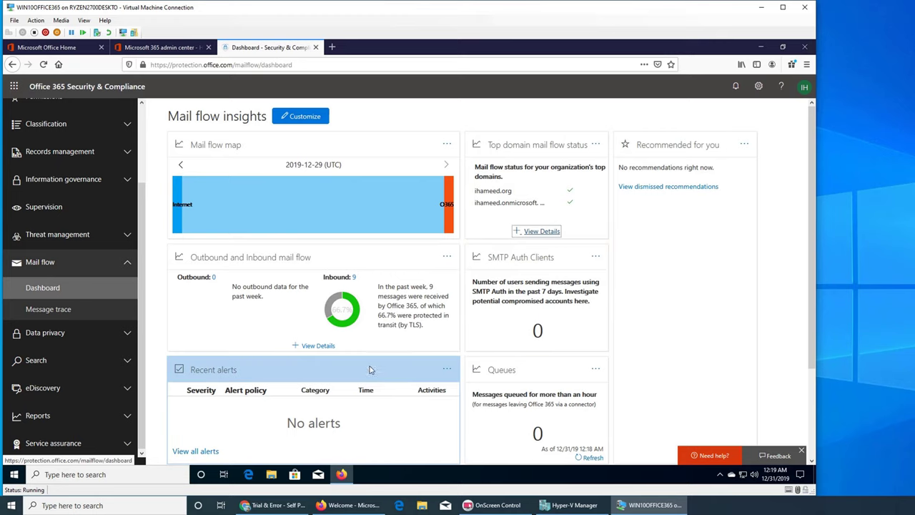
Review the remaining mail flow widgets and the dashboard's customization options, leaving customization without saving
scroll(369, 370, "down", 3)
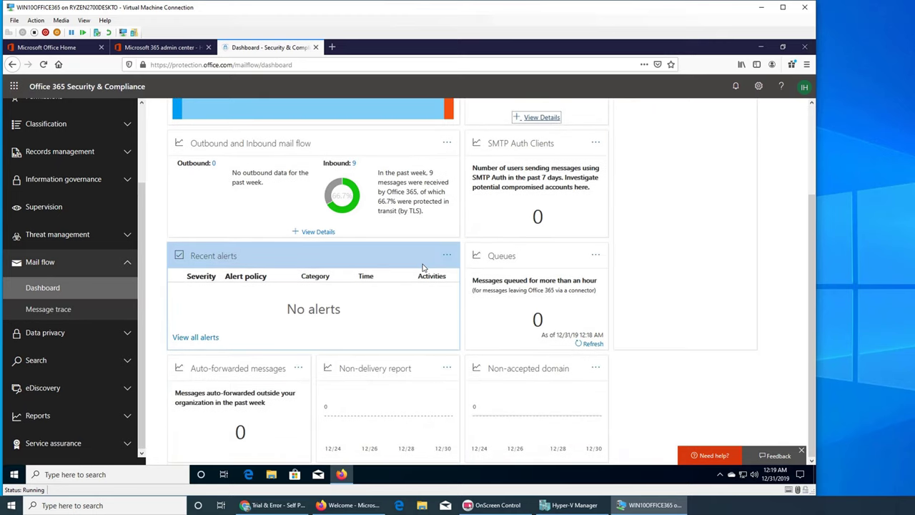
scroll(424, 304, "up", 1)
scroll(424, 304, "up", 1)
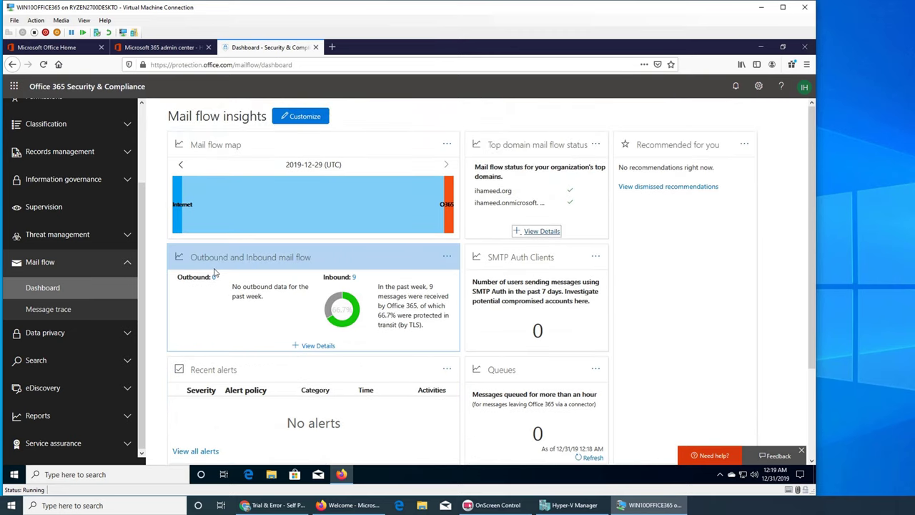
left_click(300, 123)
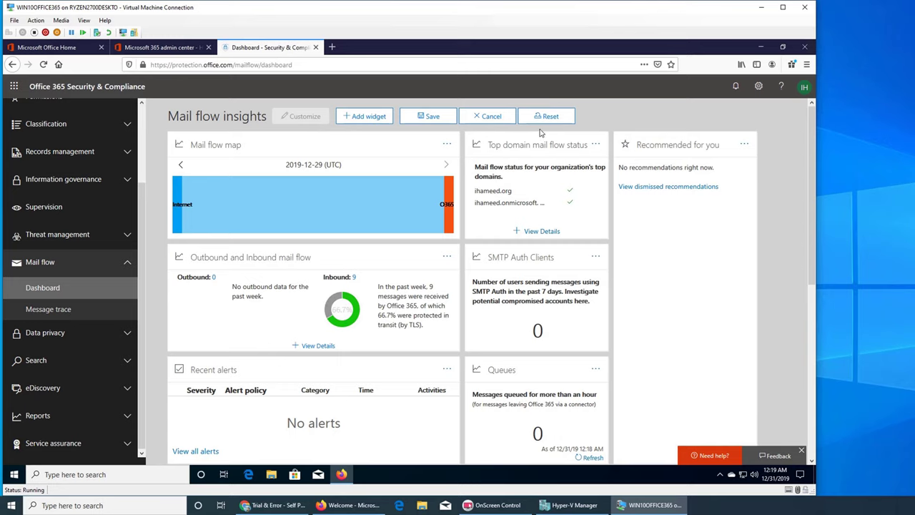
left_click(491, 116)
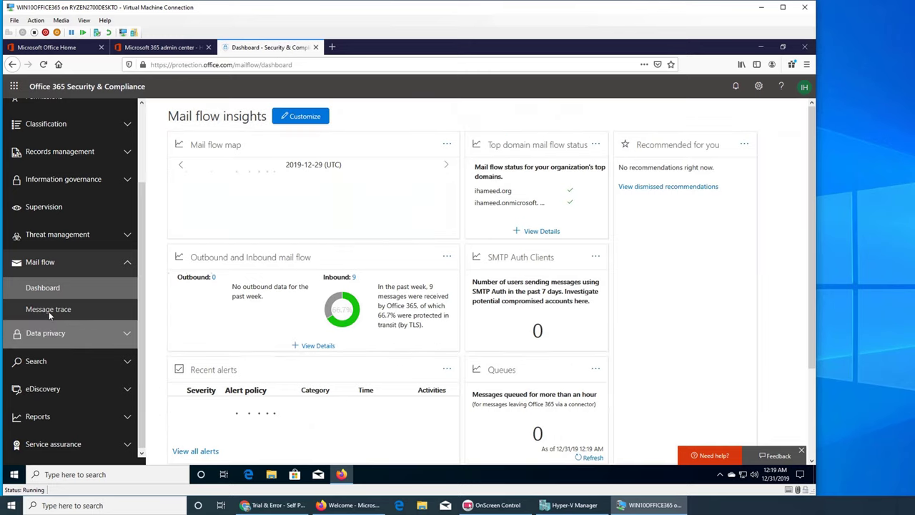
Open the message trace page, refresh the query list, and expand the default queries with their details
left_click(50, 312)
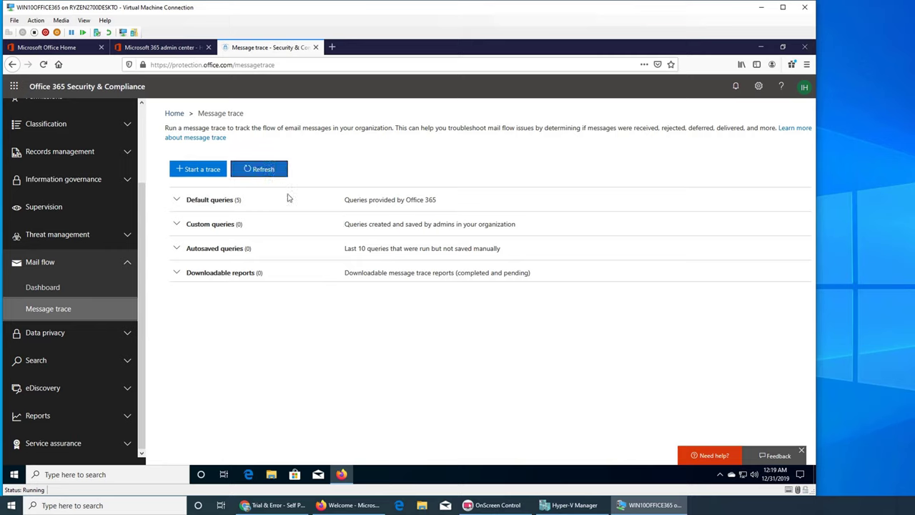
left_click(266, 173)
left_click(177, 200)
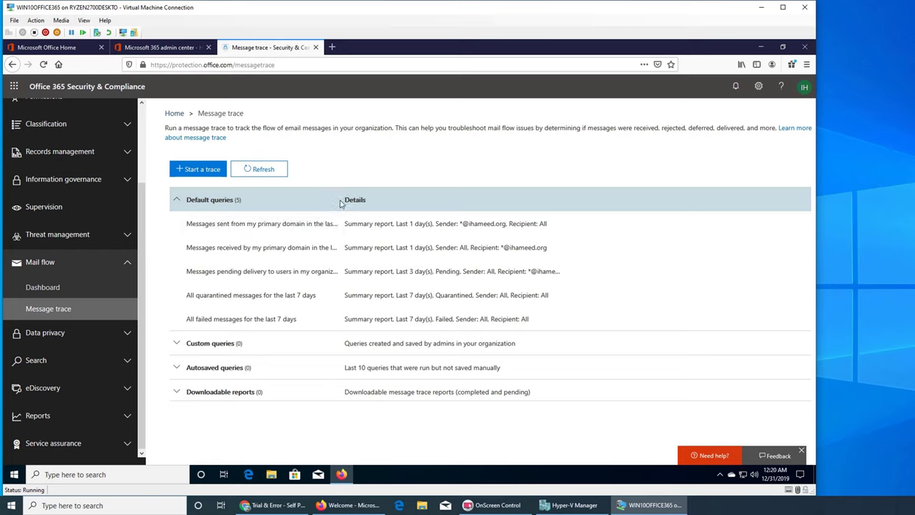
left_click_drag(340, 203, 364, 204)
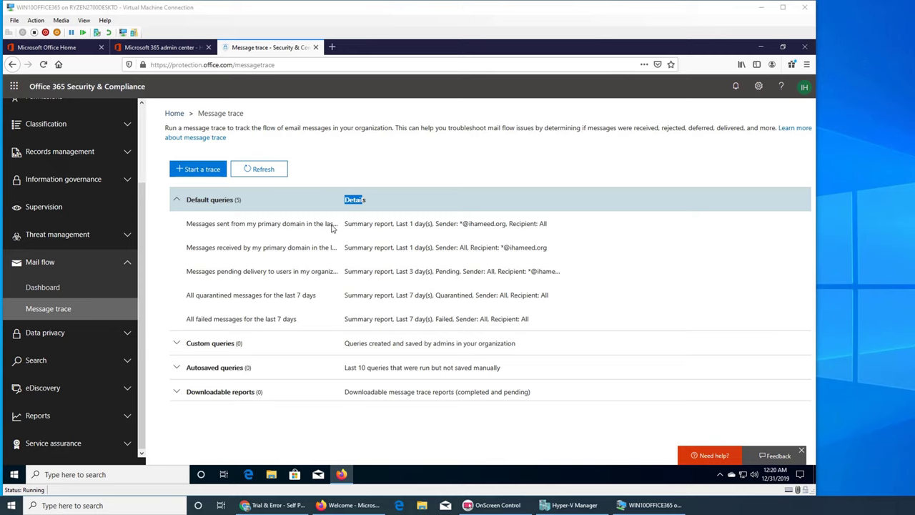
Open the default query for messages sent from the primary domain in the last day and expand its additional search options
left_click(316, 227)
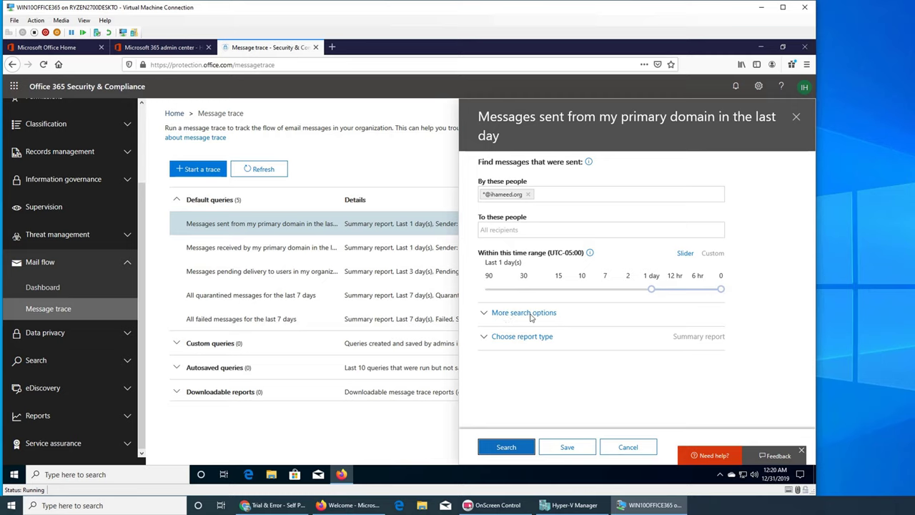
left_click(485, 317)
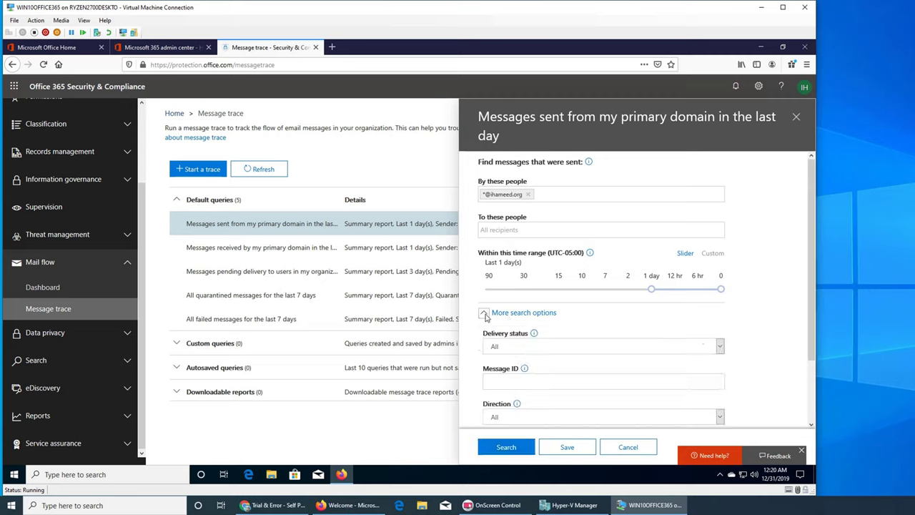
scroll(548, 312, "down", 2)
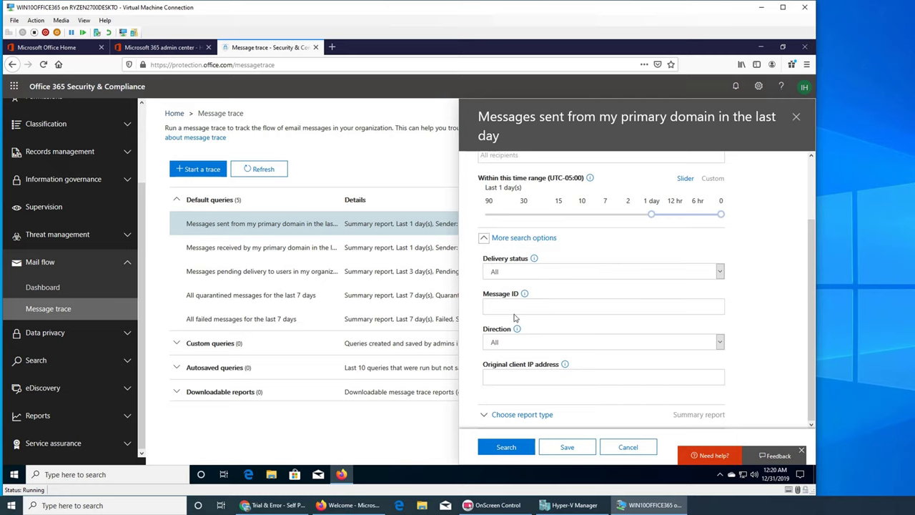
Examine the query's Message ID, Direction and Original client IP address options, including the help text on client IP addresses
left_click(525, 305)
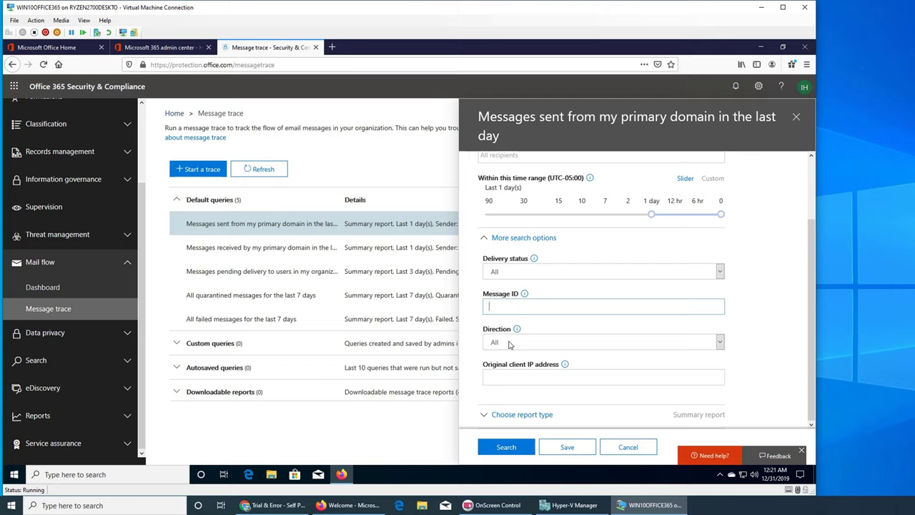
left_click(509, 345)
left_click(601, 333)
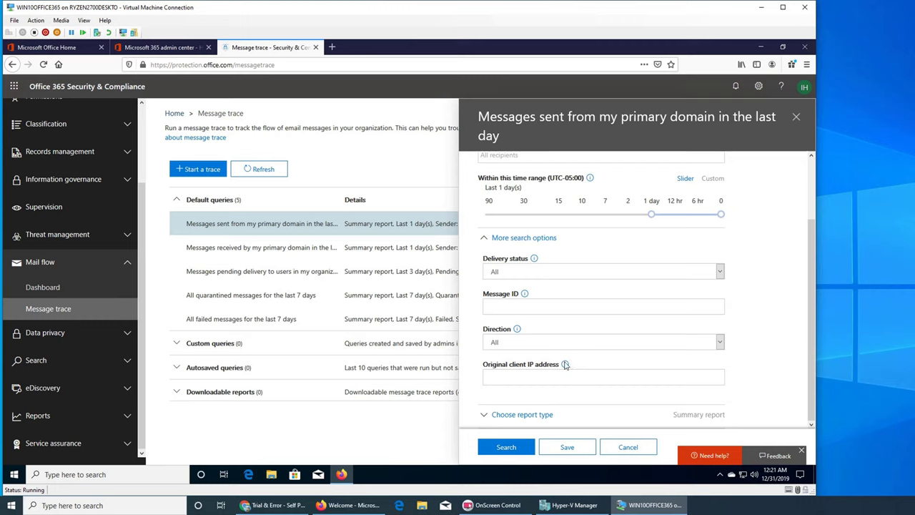
mouse_move(565, 365)
scroll(623, 357, "down", 2)
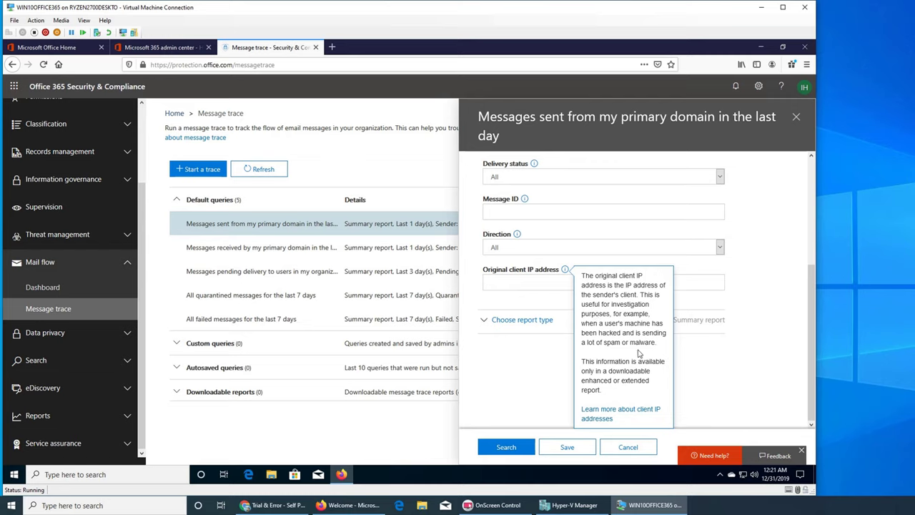
Expand the report type choices, run the sent-messages query as a summary report, and leave its results and settings
scroll(756, 309, "up", 2)
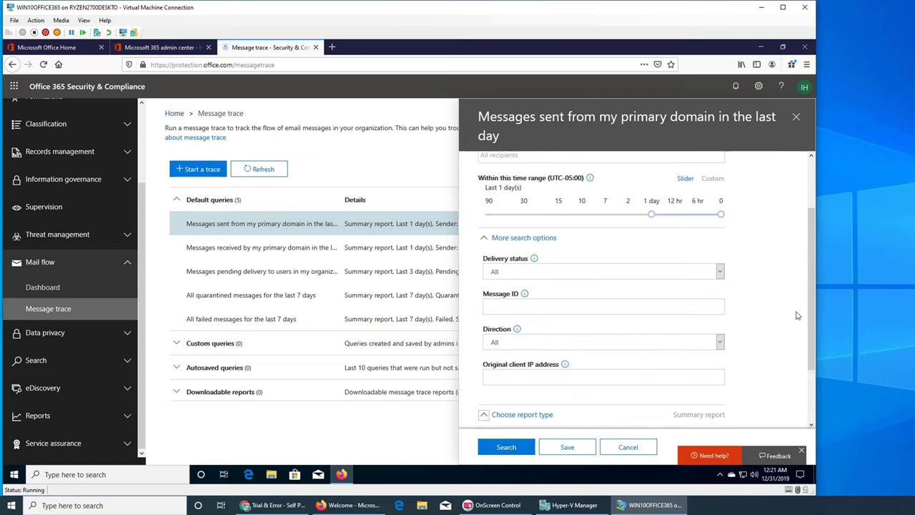
left_click(487, 415)
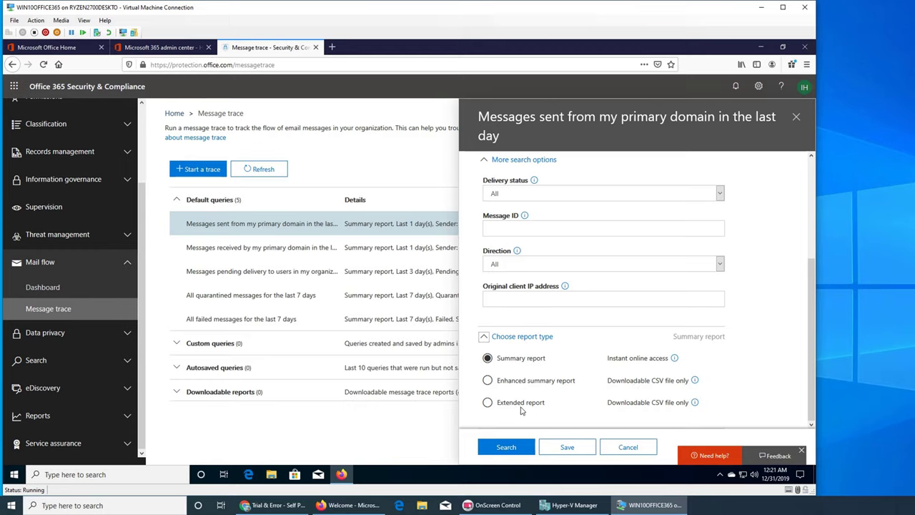
left_click(511, 450)
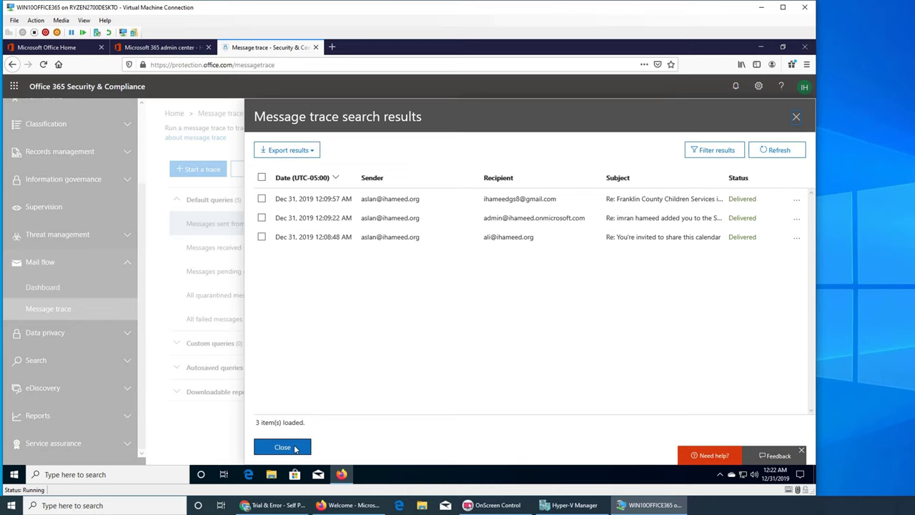
left_click(296, 448)
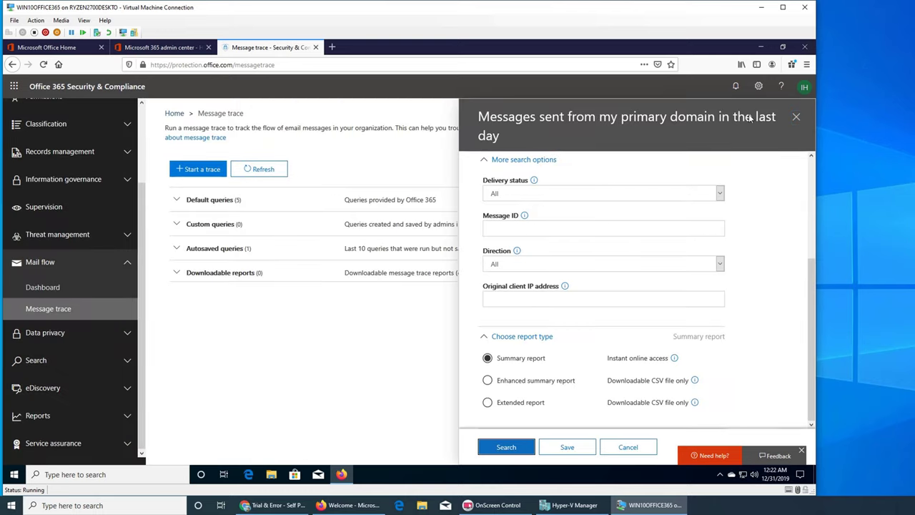
left_click(796, 116)
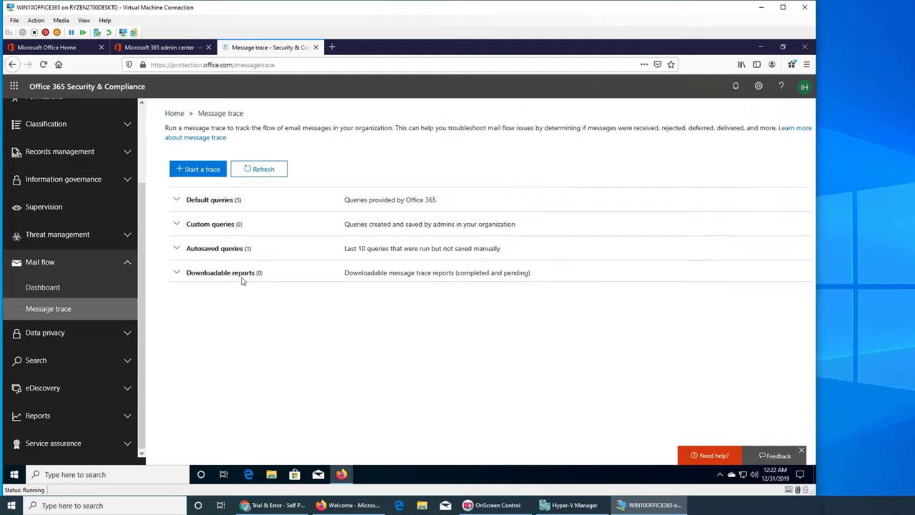
Run the default query for messages received by the primary domain in the last day, with its additional search options expanded
left_click(198, 206)
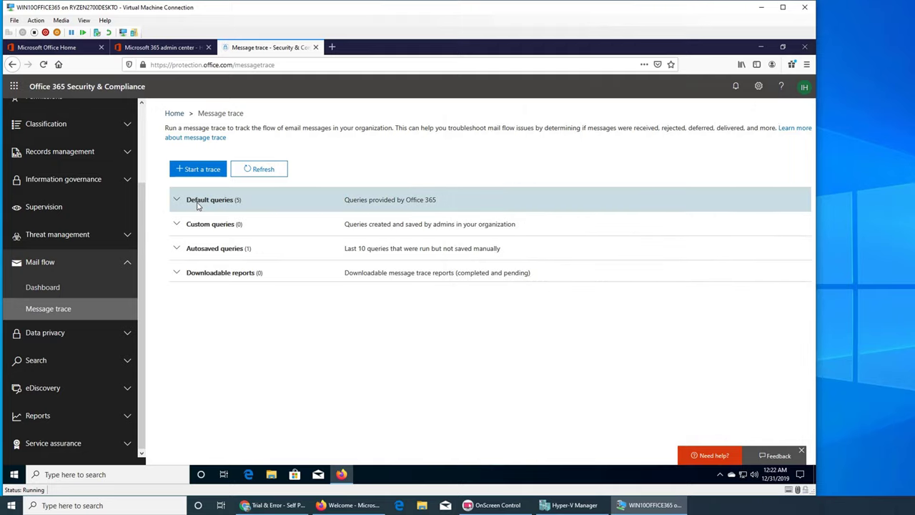
left_click(176, 202)
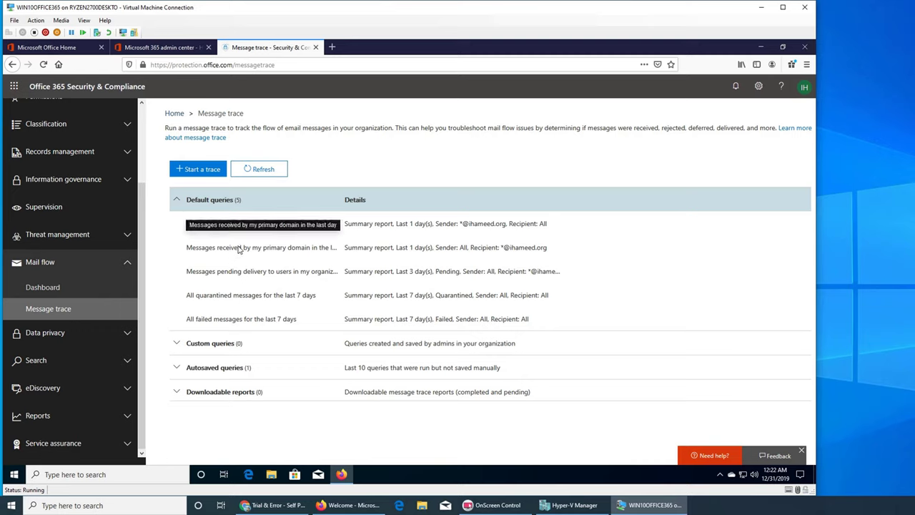
left_click(313, 250)
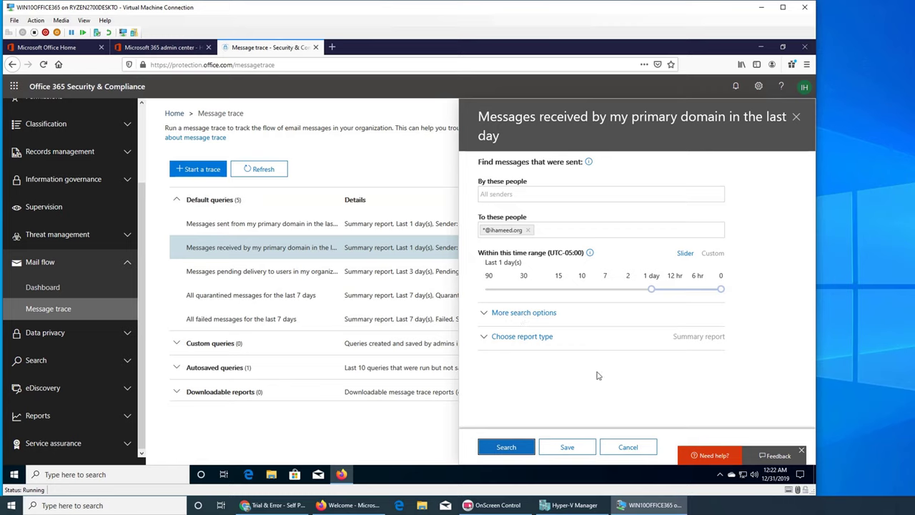
left_click(484, 315)
scroll(510, 322, "down", 2)
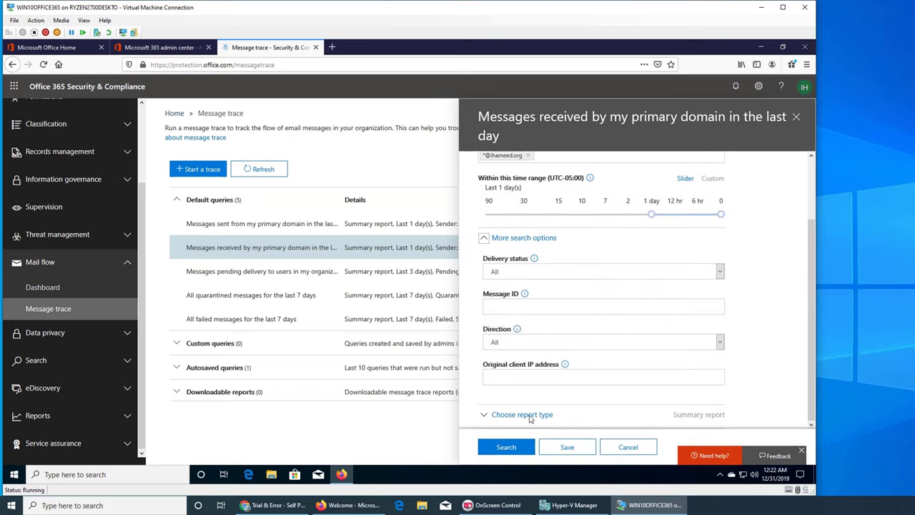
left_click(507, 448)
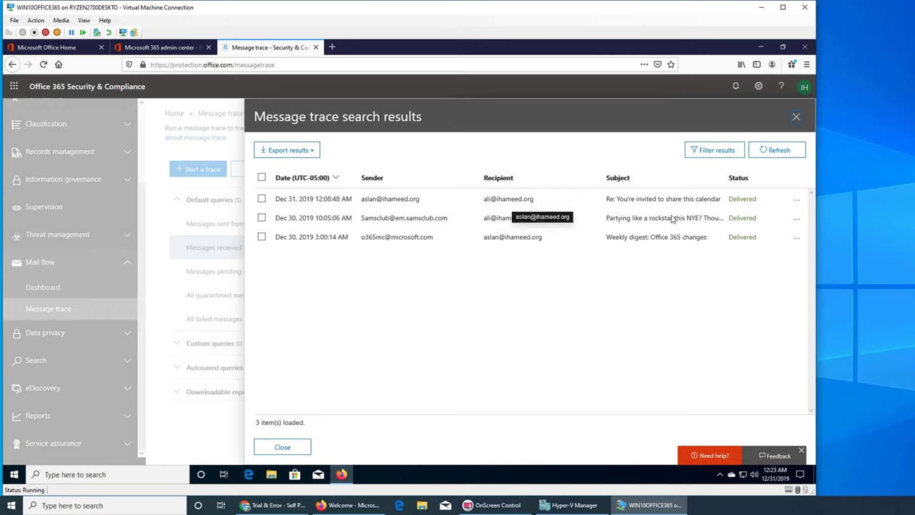
Examine the trace details, message events and additional information of the "Re: You're invited to share this calendar" message, and close them
left_click(381, 199)
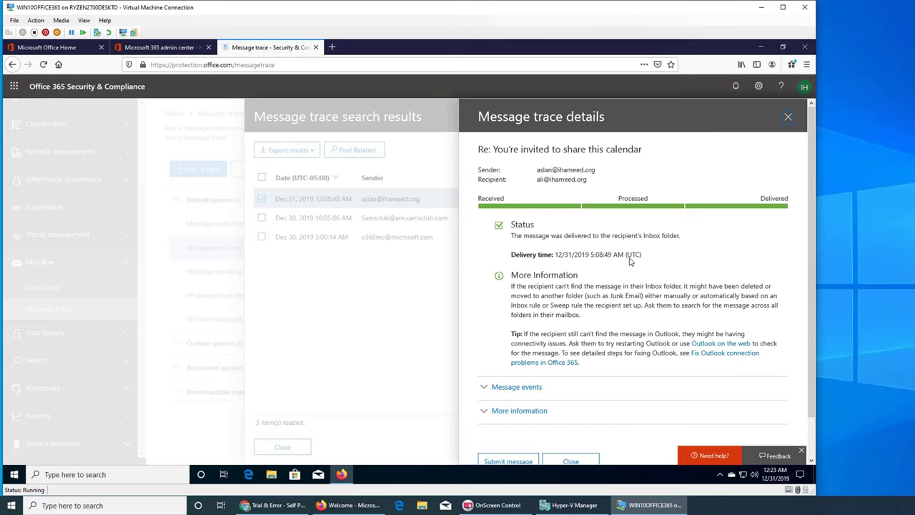
scroll(630, 261, "down", 1)
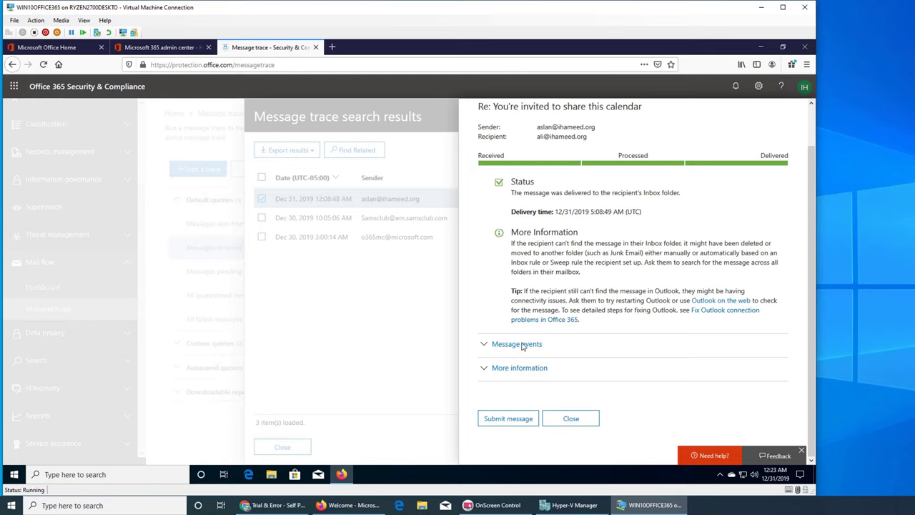
left_click(486, 344)
scroll(578, 288, "down", 3)
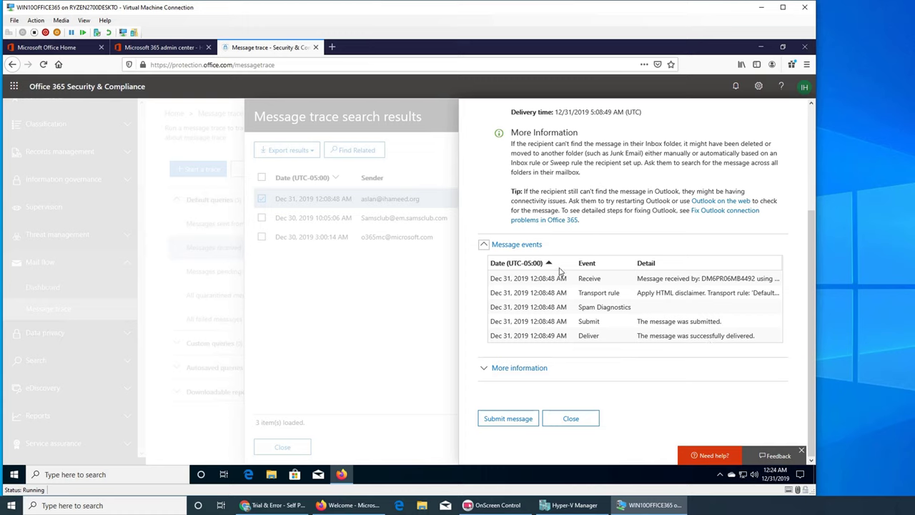
left_click(484, 367)
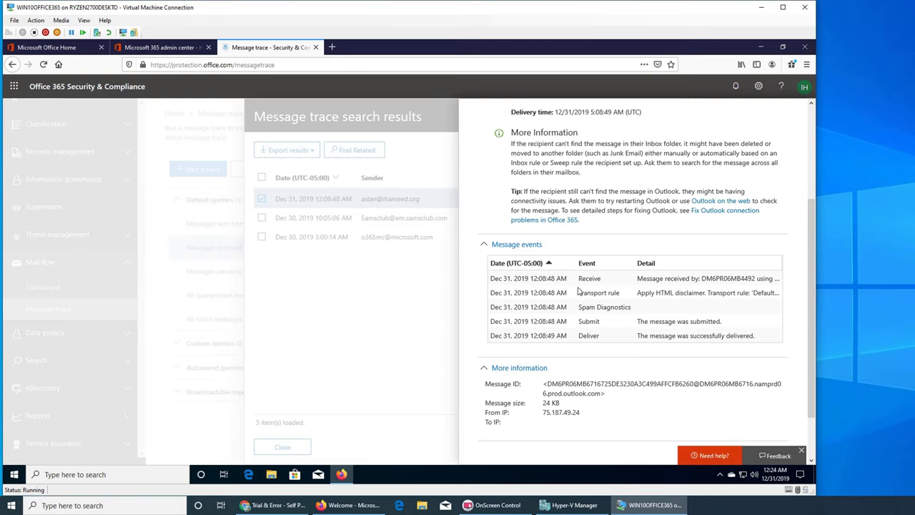
scroll(609, 267, "up", 3)
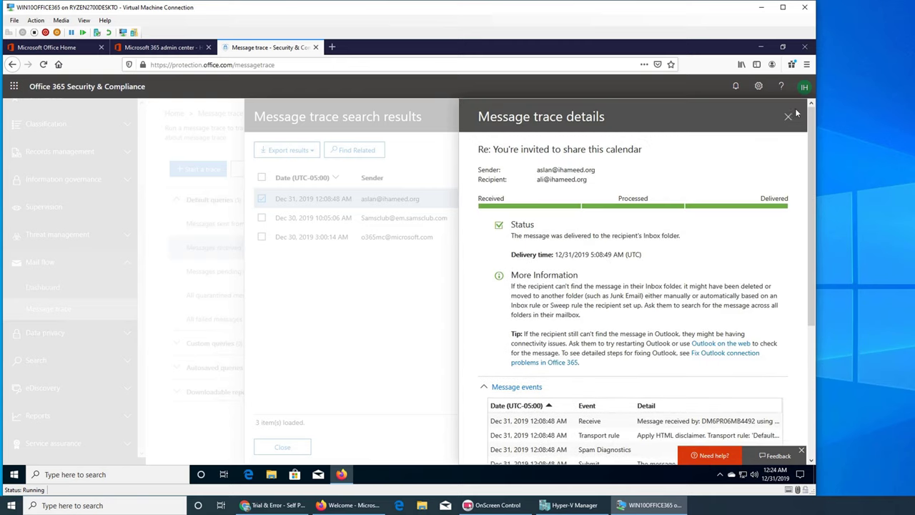
left_click(788, 117)
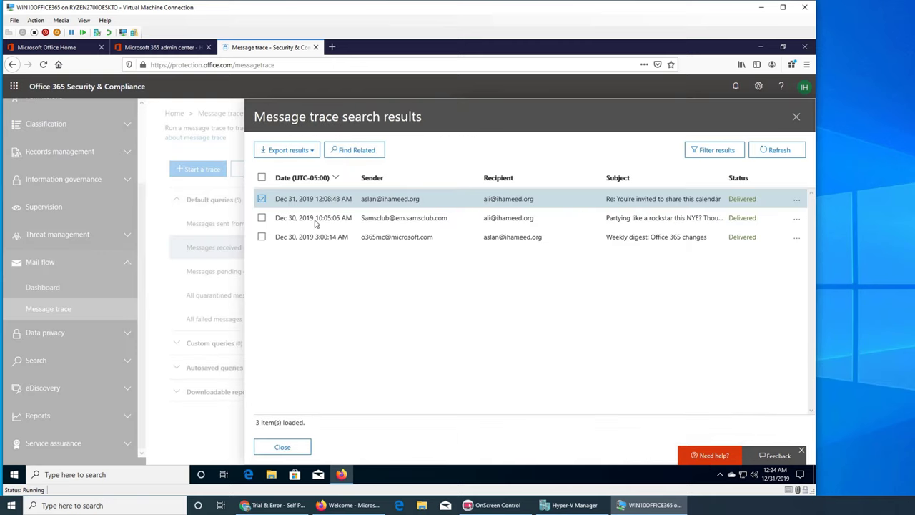
Examine the additional information of the "Weekly digest: Office 365 changes" message, and return to the query list
left_click(397, 238)
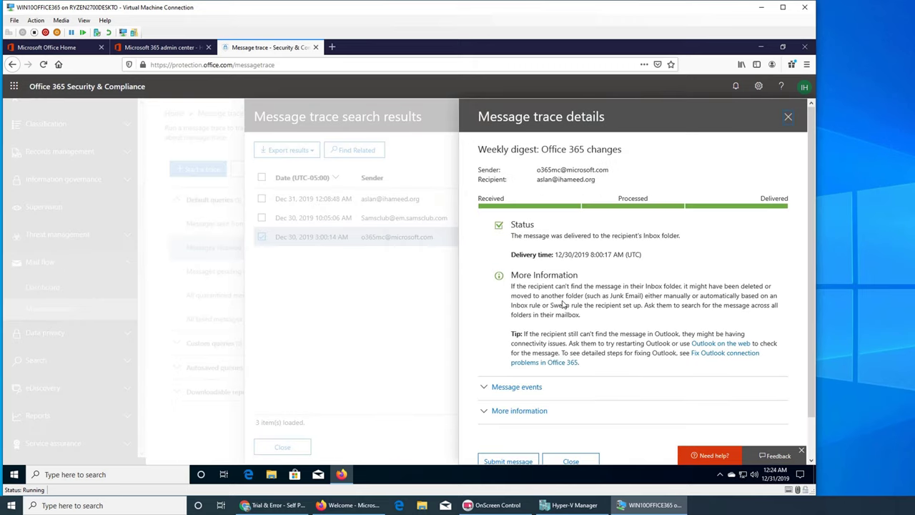
scroll(547, 384, "down", 1)
left_click(484, 371)
scroll(586, 354, "down", 1)
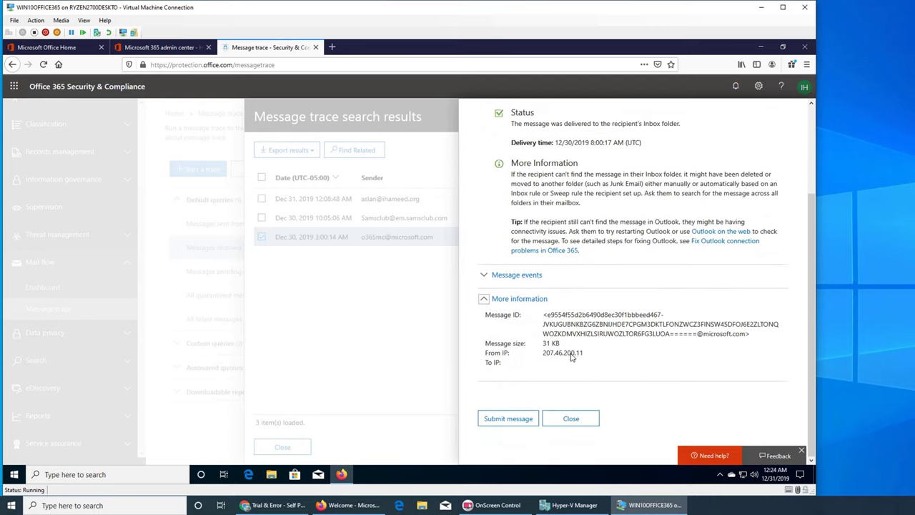
left_click(583, 422)
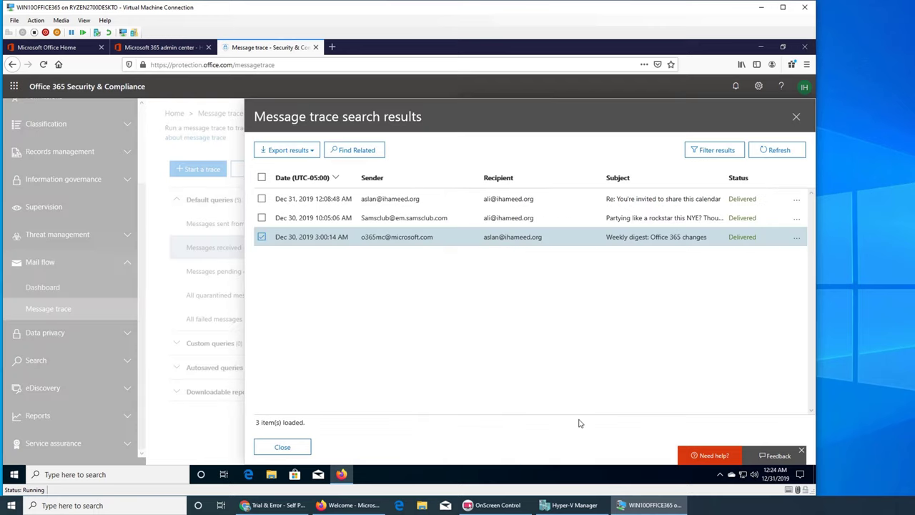
left_click(797, 116)
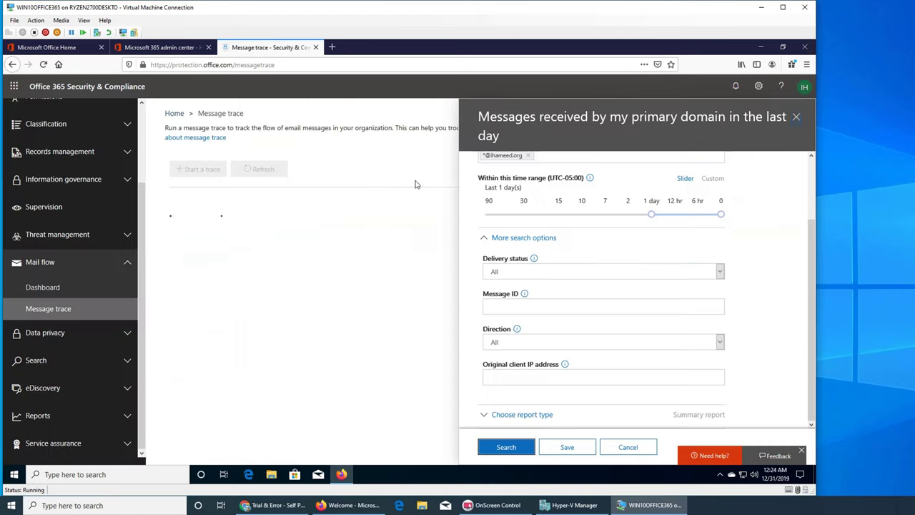
left_click(797, 116)
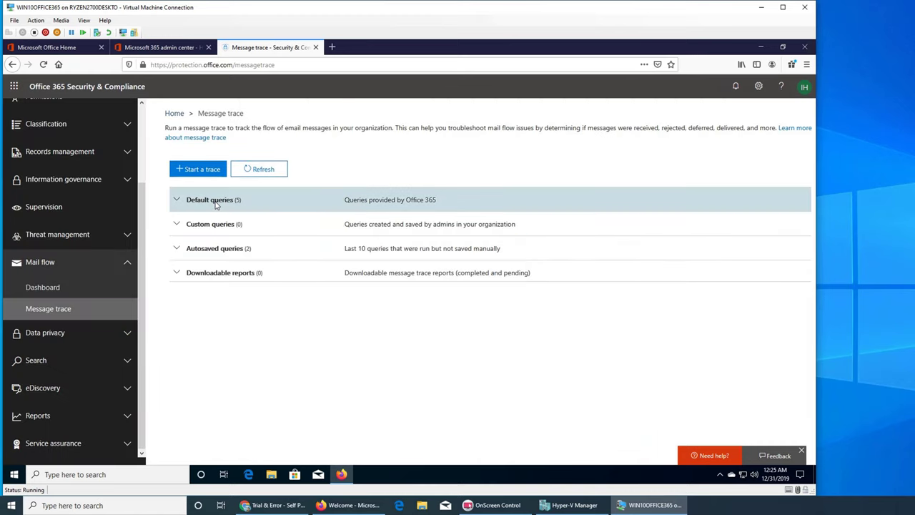
Run the default query for messages sent from the primary domain in the last day, with its additional search options expanded
left_click(178, 201)
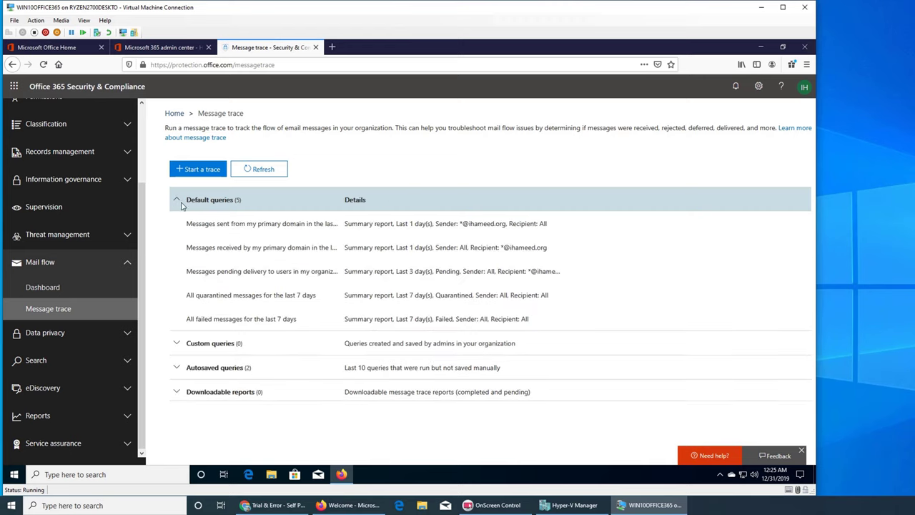
left_click(288, 224)
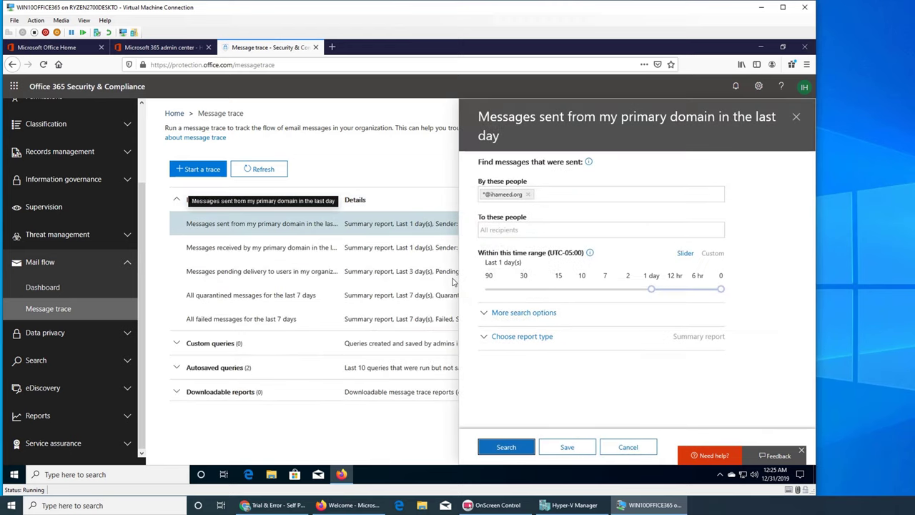
left_click(485, 313)
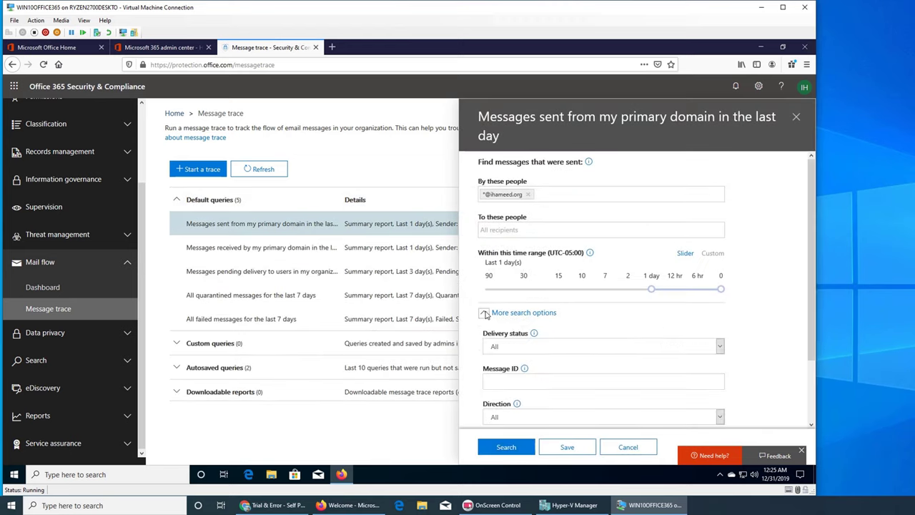
left_click(507, 447)
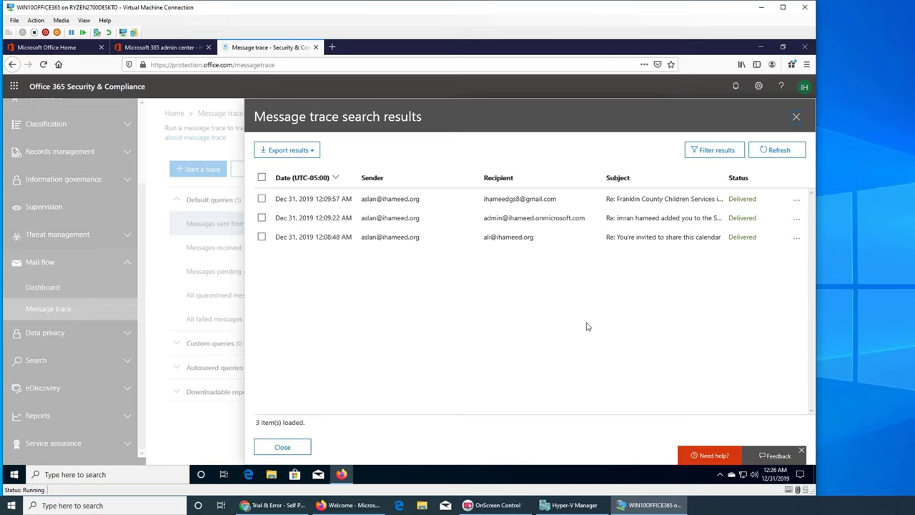
Examine the trace details and message events of the sent Franklin County Children Services message, and return to the search results
left_click(797, 201)
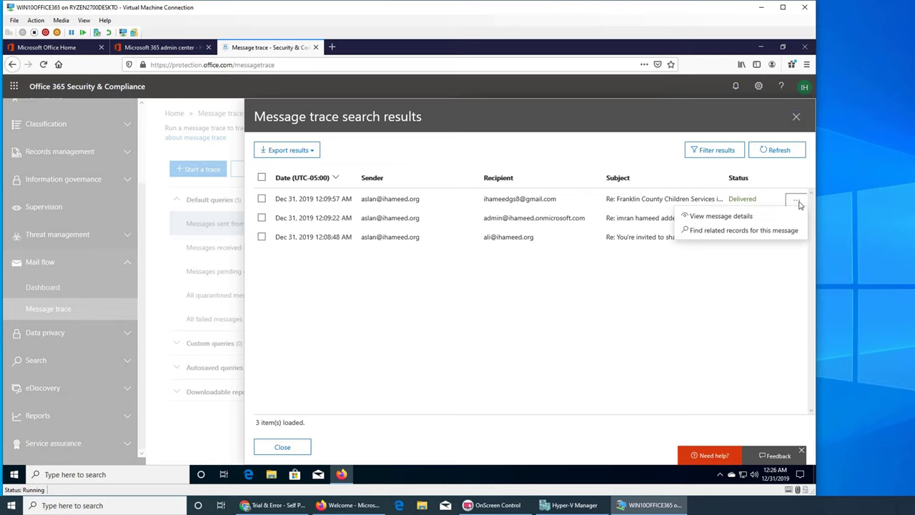
left_click(722, 216)
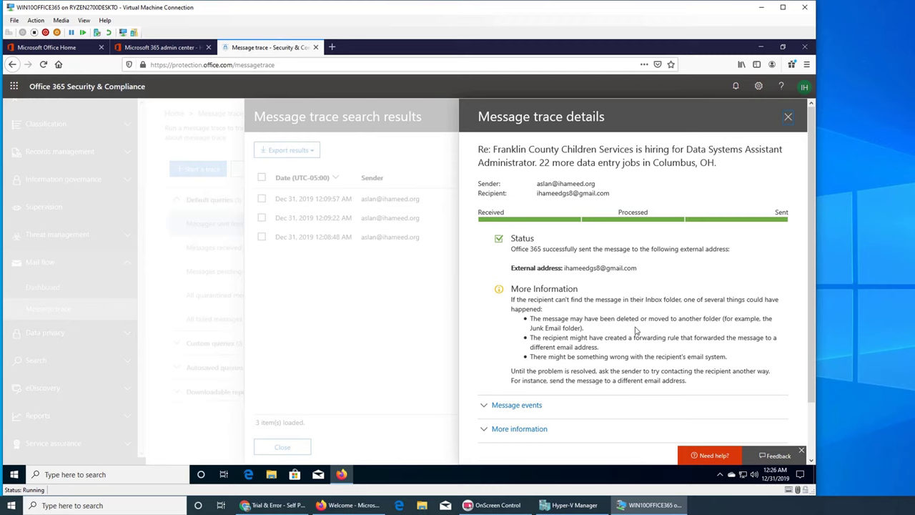
left_click(787, 118)
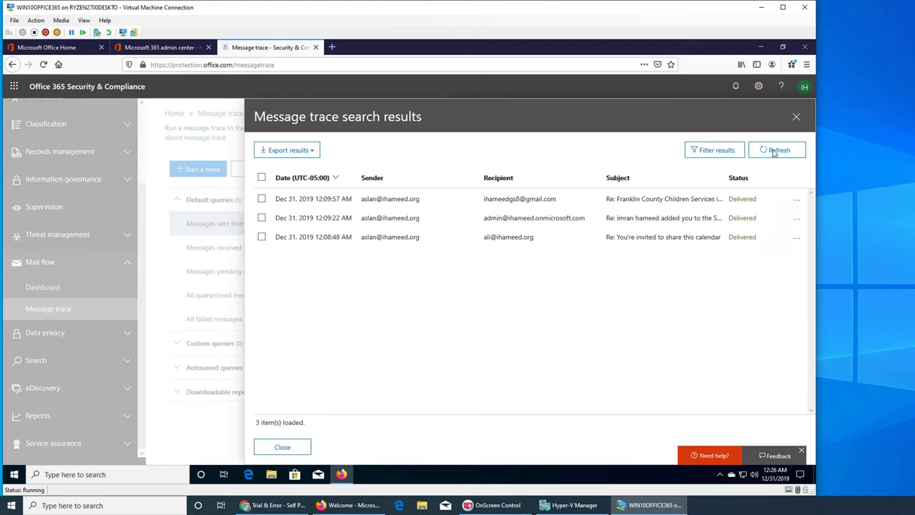
left_click(797, 199)
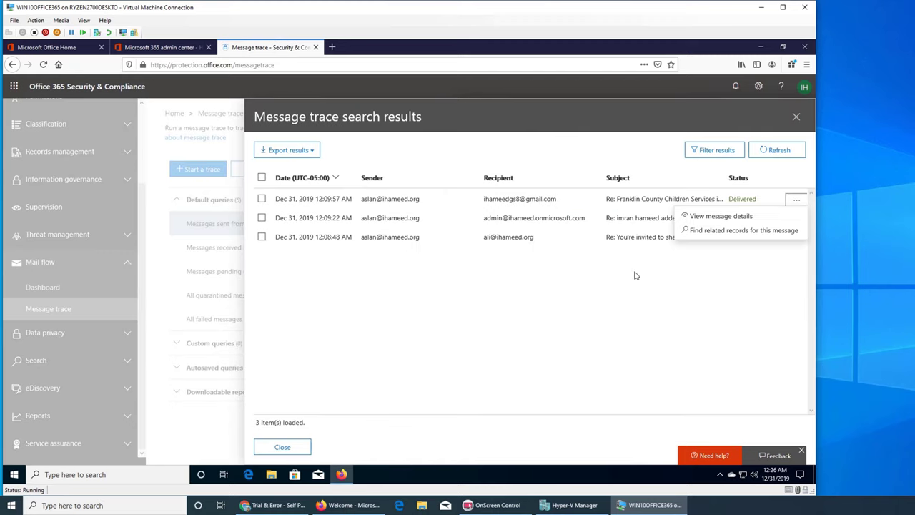
left_click(719, 216)
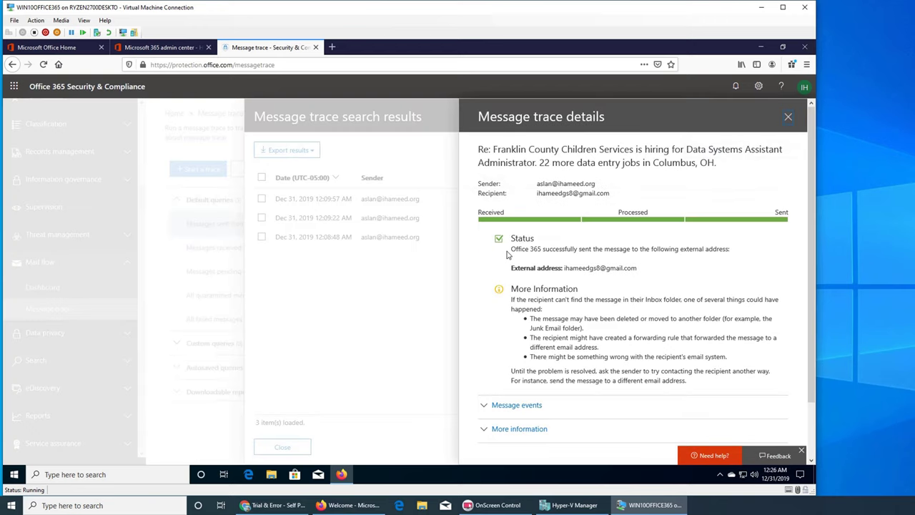
scroll(572, 301, "down", 1)
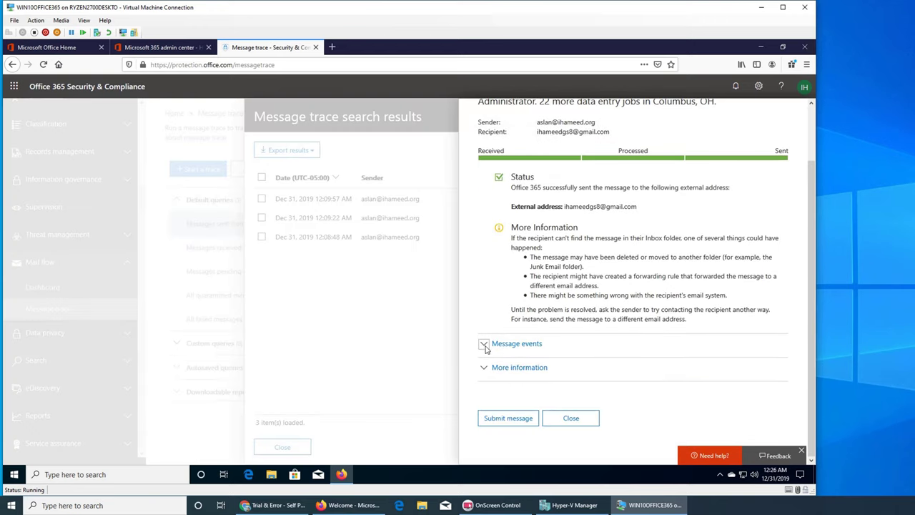
left_click(484, 344)
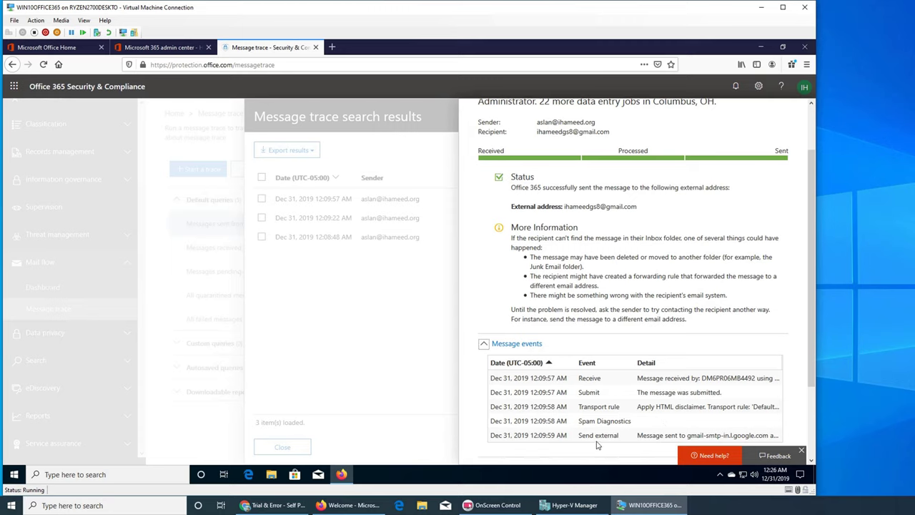
scroll(615, 372, "down", 2)
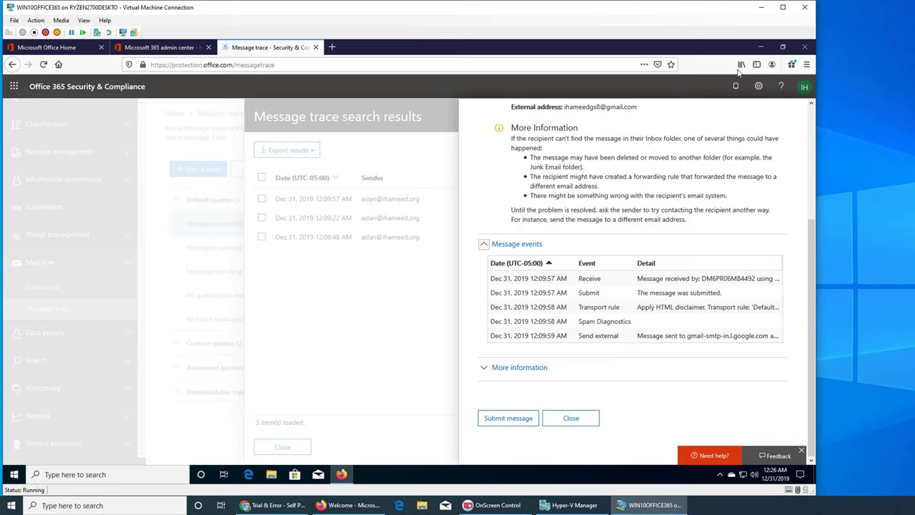
scroll(708, 325, "up", 1)
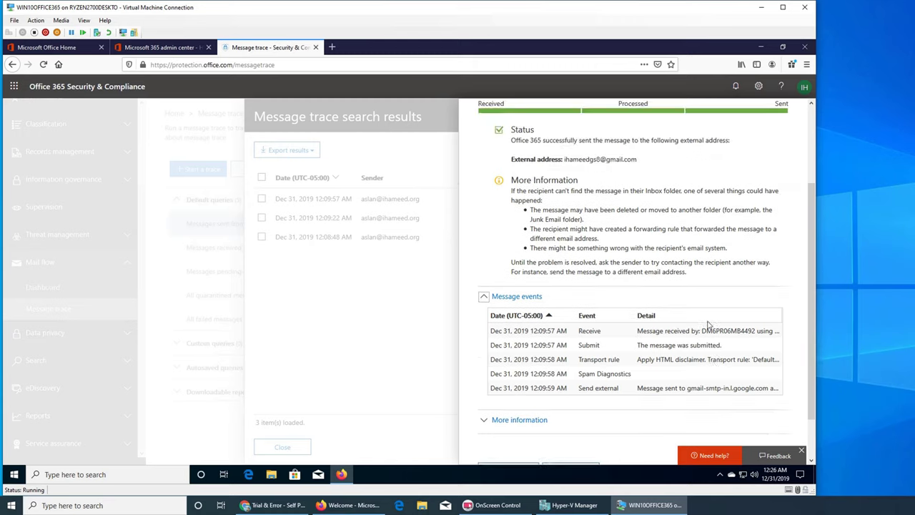
scroll(686, 344, "up", 3)
scroll(587, 429, "down", 4)
left_click(566, 426)
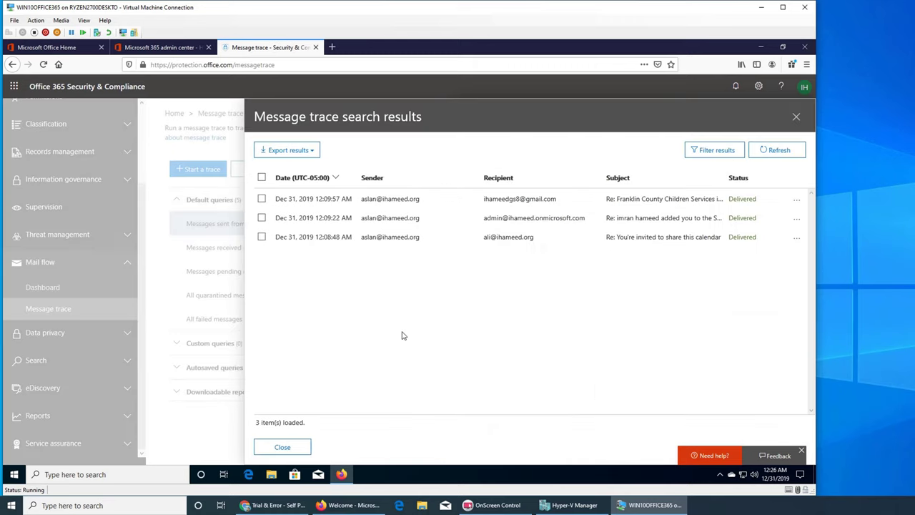
Leave the sent-messages query, run the default query for messages pending delivery to users in the organization, and close its results
left_click(795, 117)
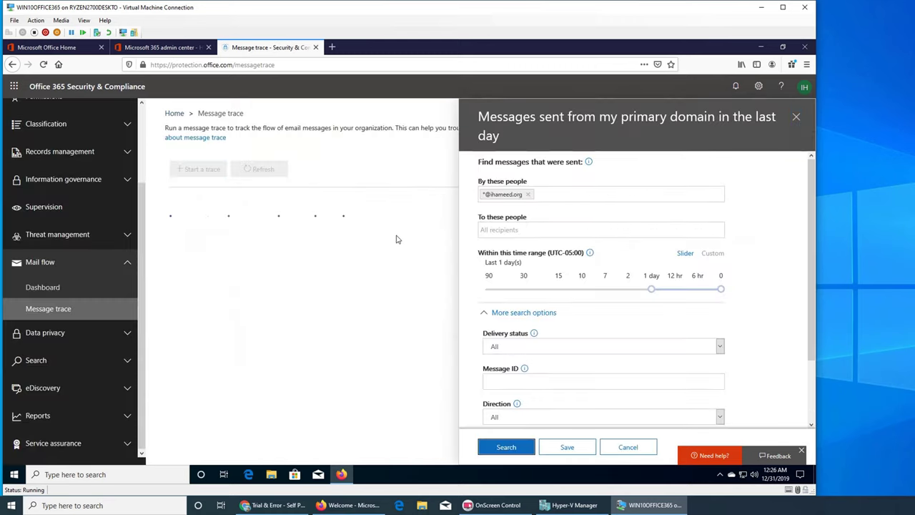
left_click(798, 117)
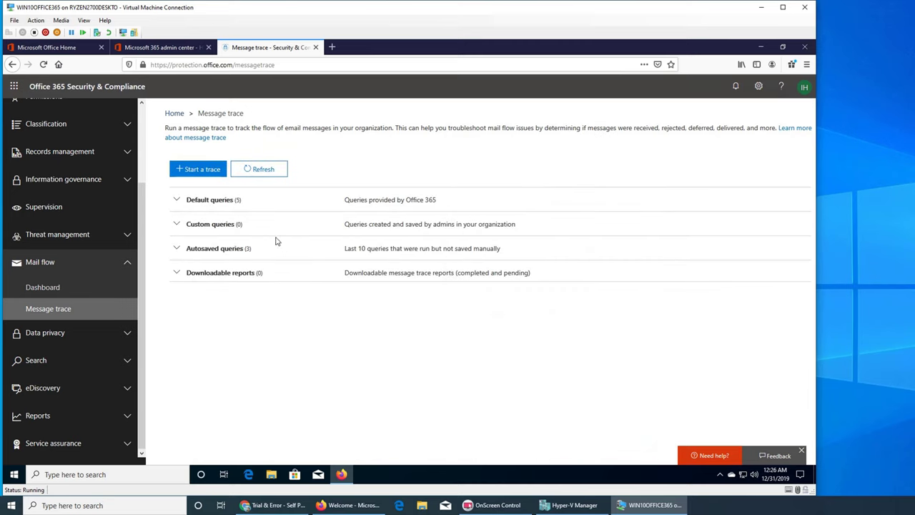
left_click(177, 200)
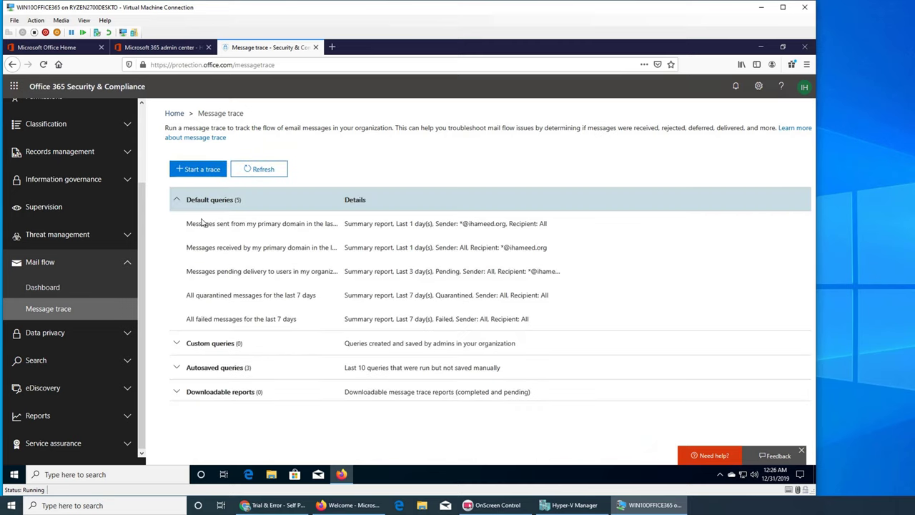
left_click(240, 275)
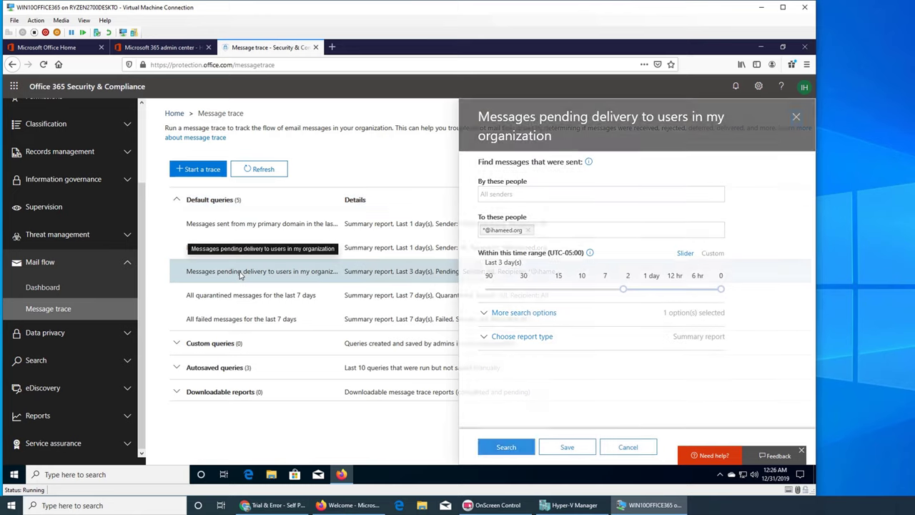
left_click(508, 448)
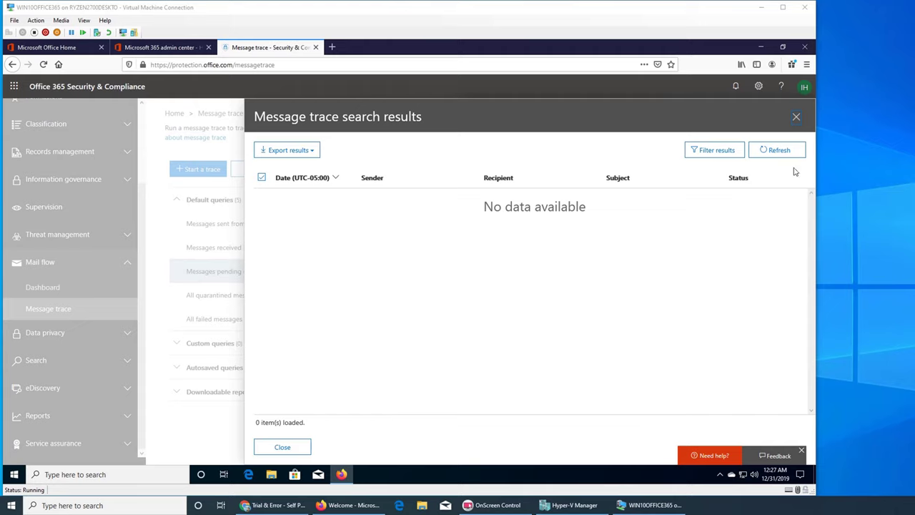
left_click(799, 116)
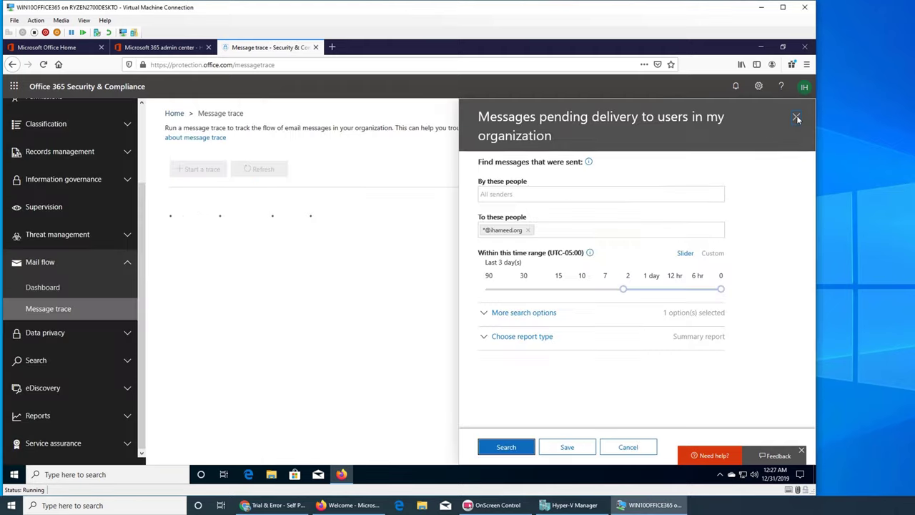
left_click(795, 119)
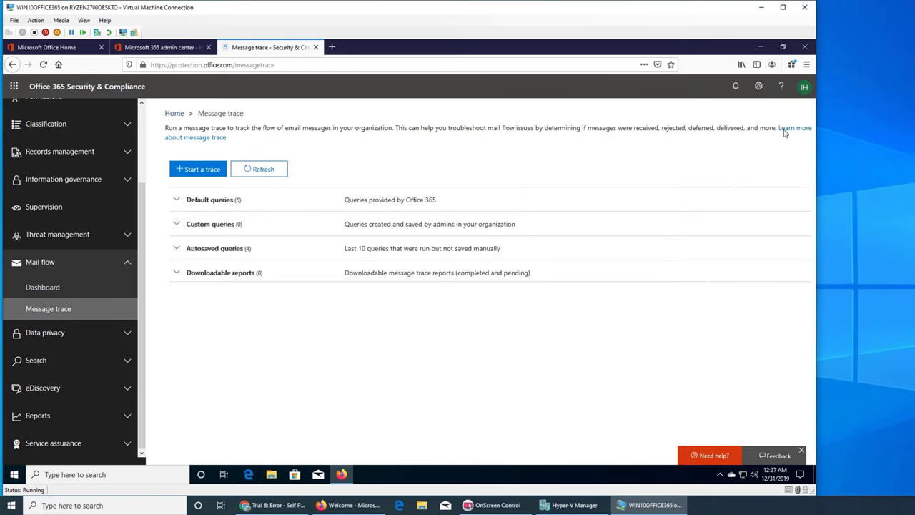
Run the default query for all quarantined messages for the last 7 days
left_click(177, 202)
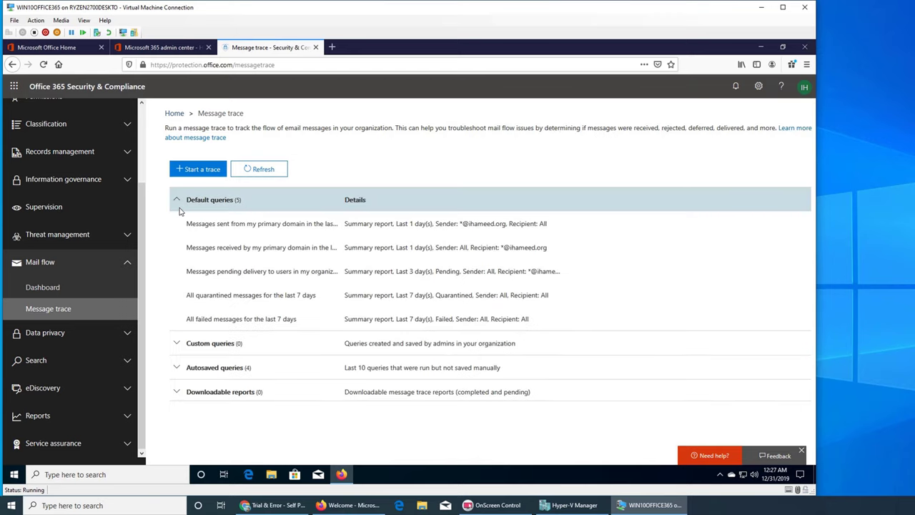
left_click(202, 299)
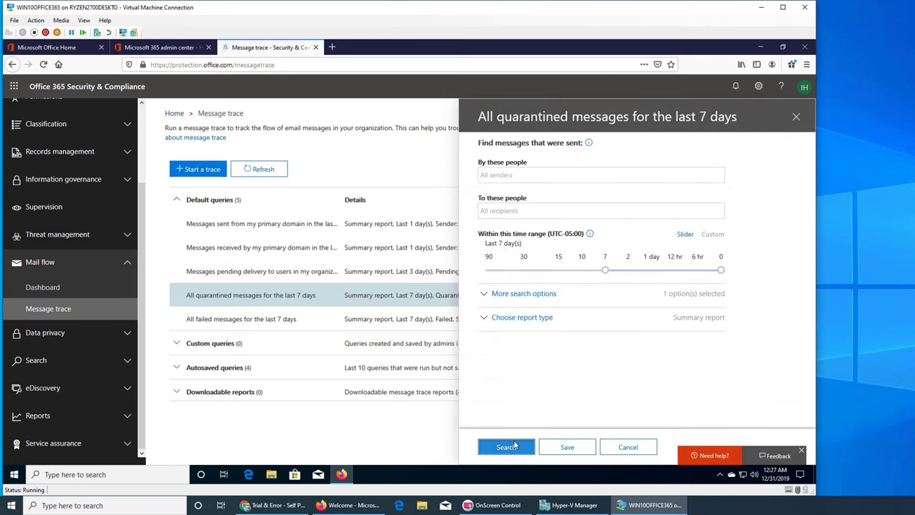
left_click(506, 447)
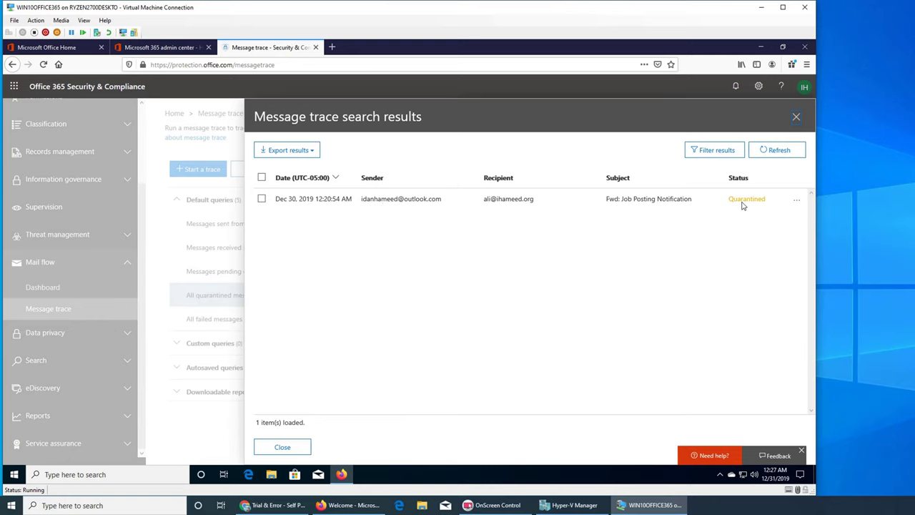
Examine the status and fix instructions of the quarantined "Fwd: Job Posting Notification" message, then deselect it and close the search results
left_click(335, 200)
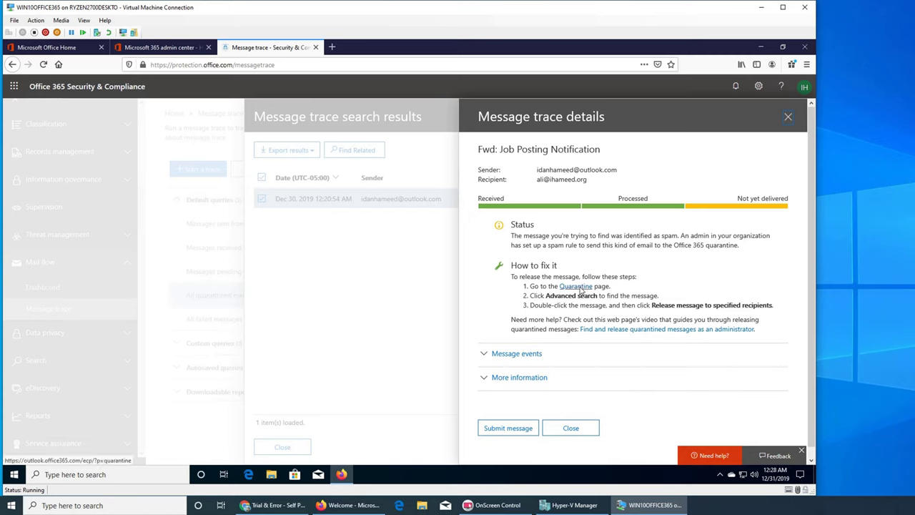
left_click(787, 118)
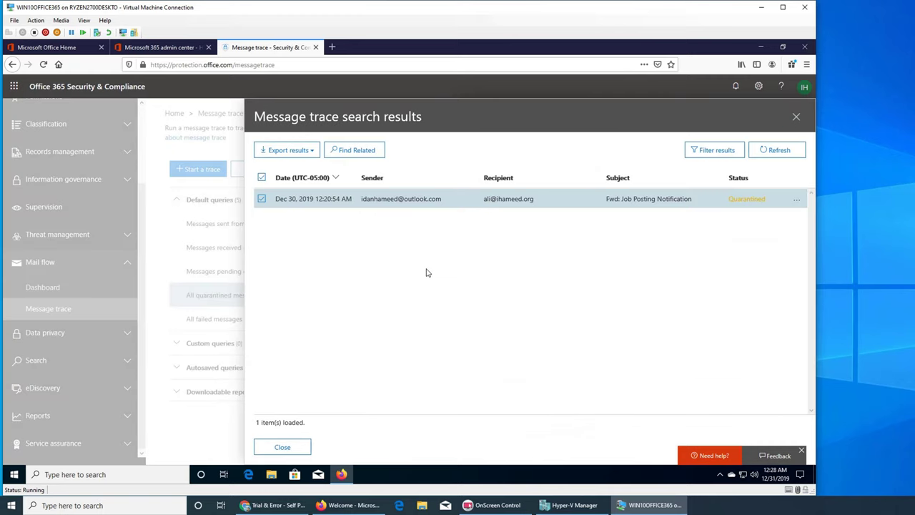
left_click(262, 199)
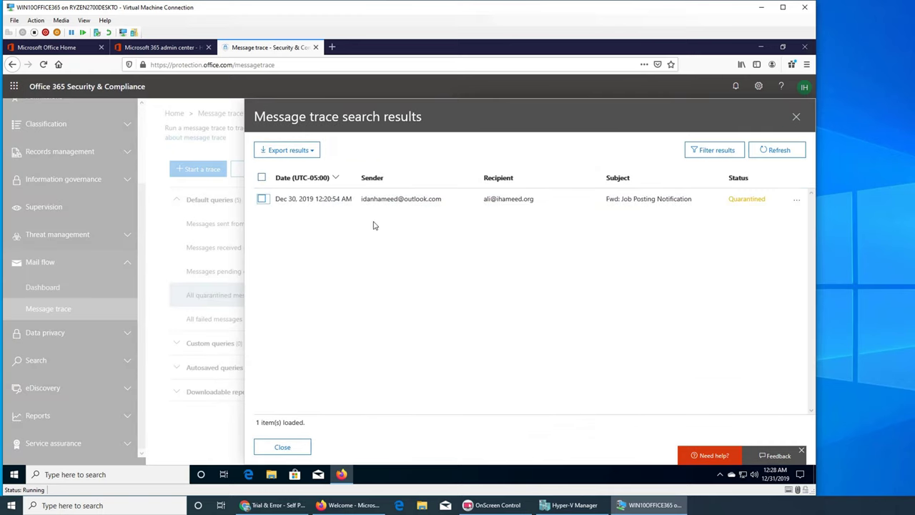
left_click(797, 118)
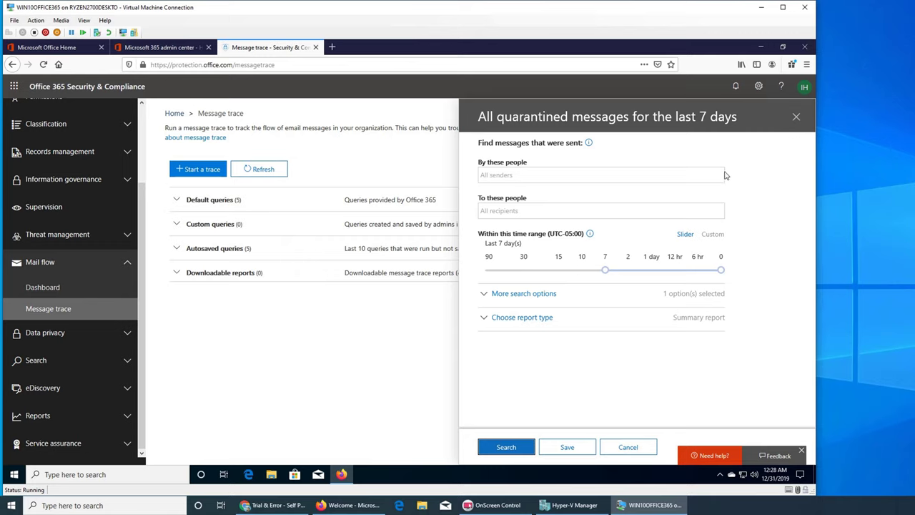
Rerun the quarantined messages query, examine the message events and additional information of "Fwd: Job Posting Notification", and return to the query list
left_click(519, 454)
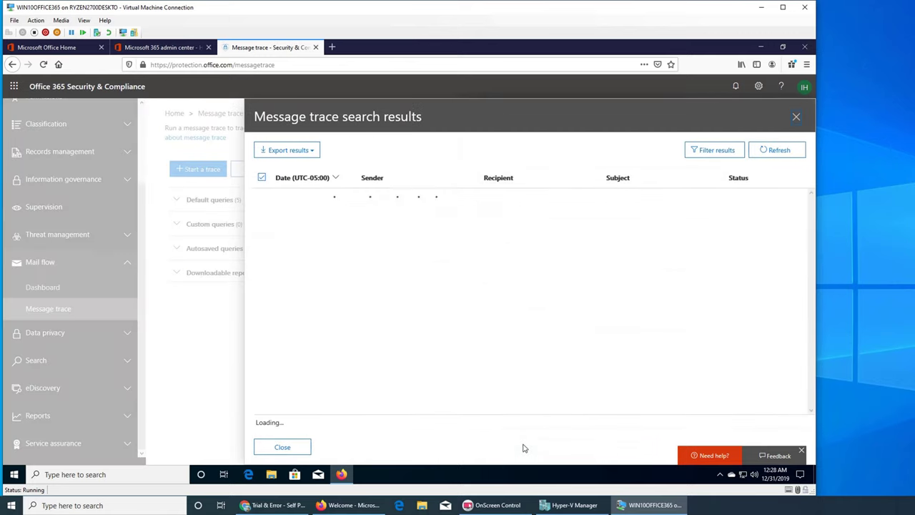
left_click(401, 200)
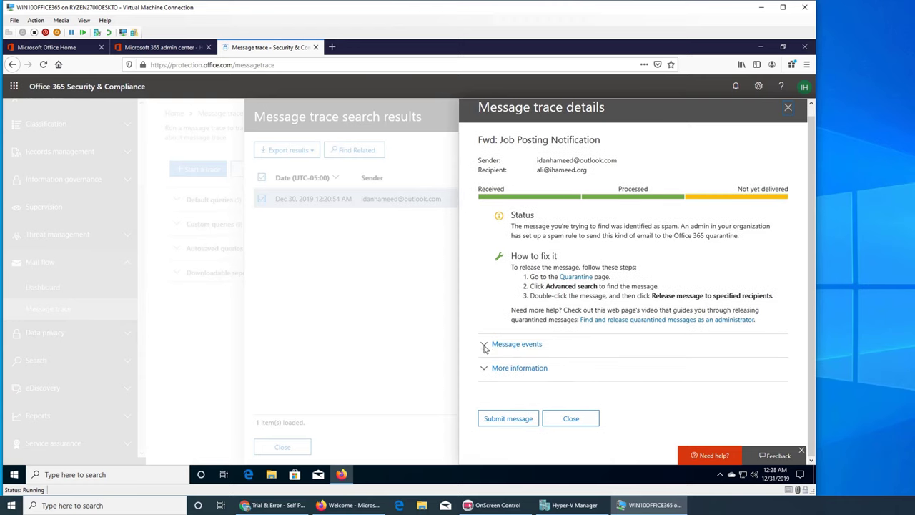
left_click(485, 347)
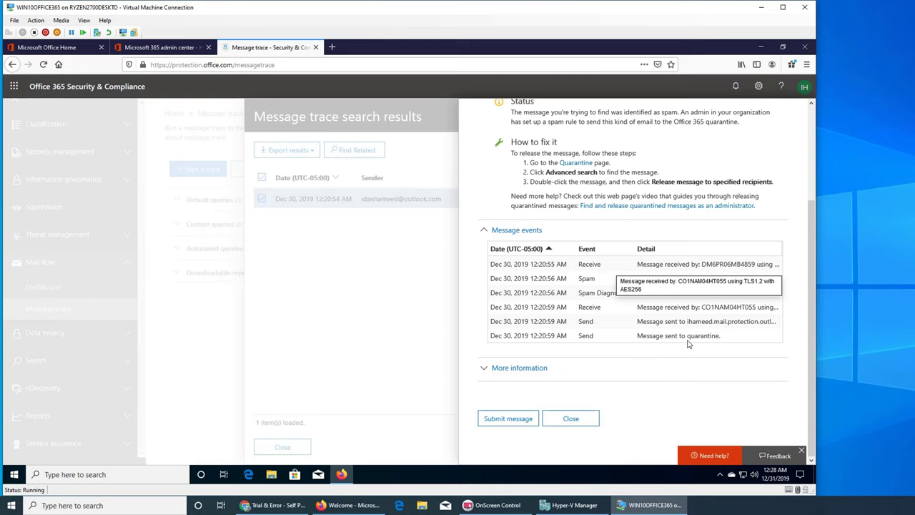
left_click(486, 368)
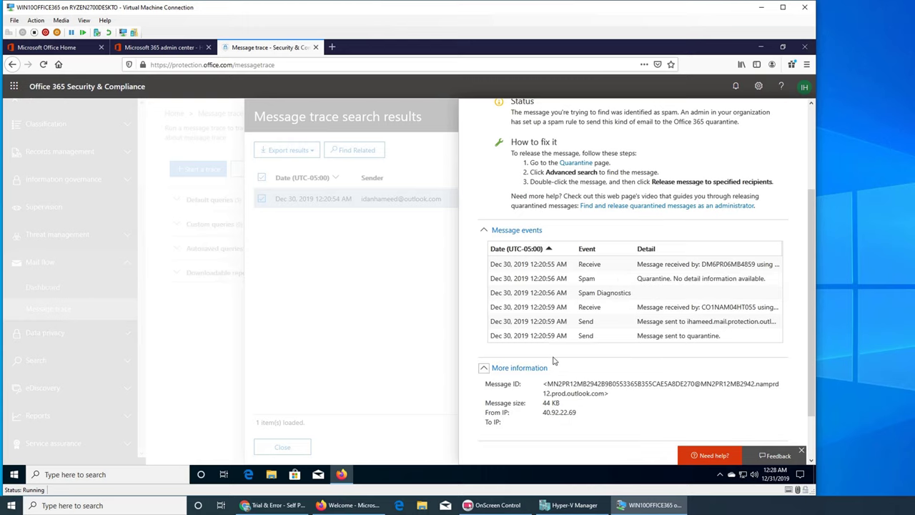
scroll(553, 361, "down", 2)
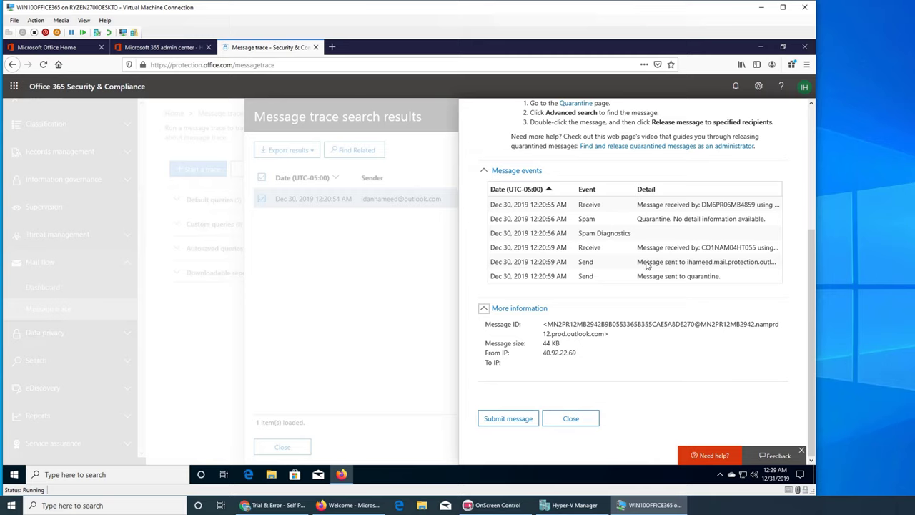
left_click(570, 419)
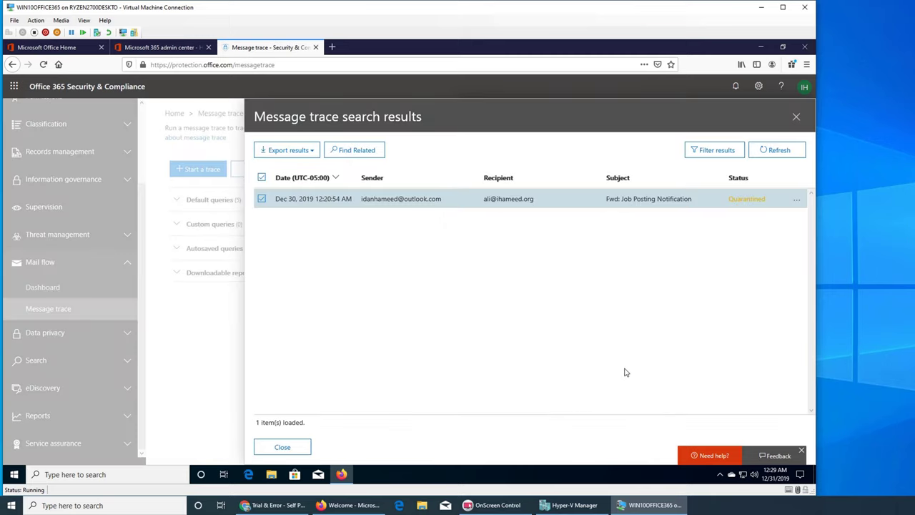
left_click(796, 116)
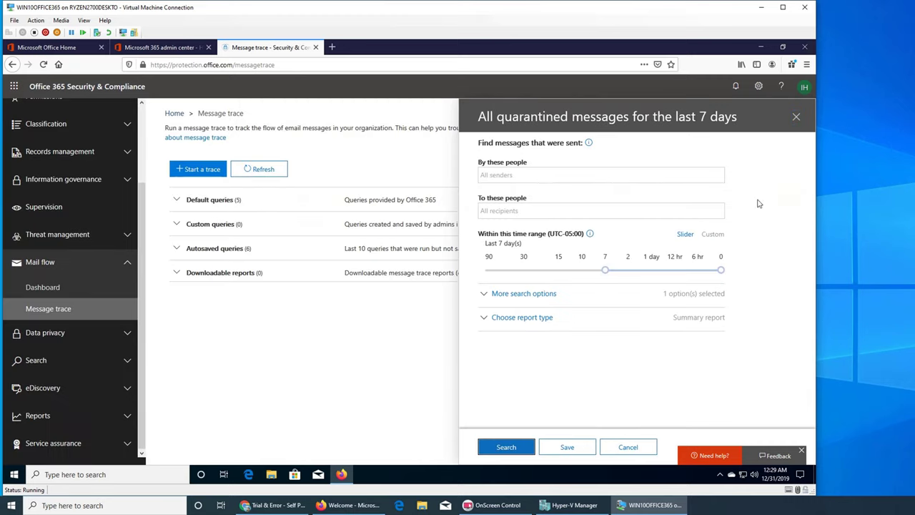
left_click(796, 118)
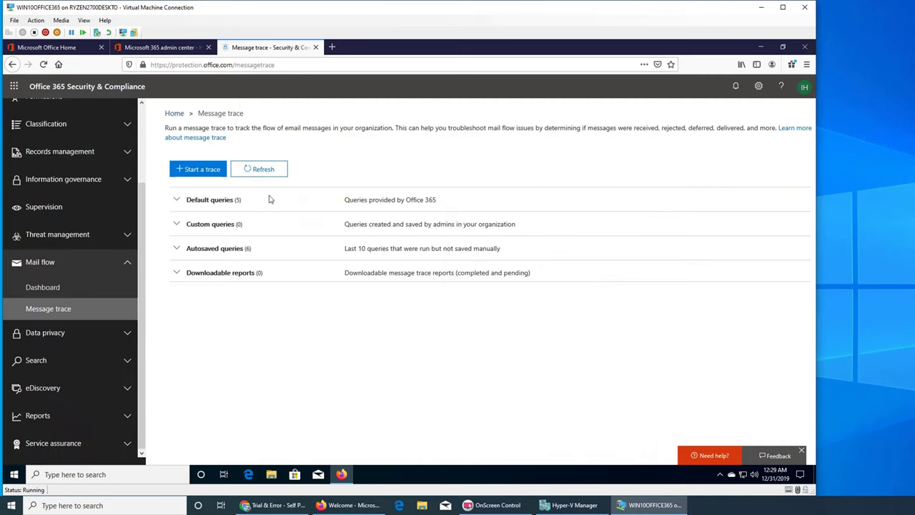
Run the default query for all failed messages for the last 7 days, check its results, and return to the query list
left_click(179, 200)
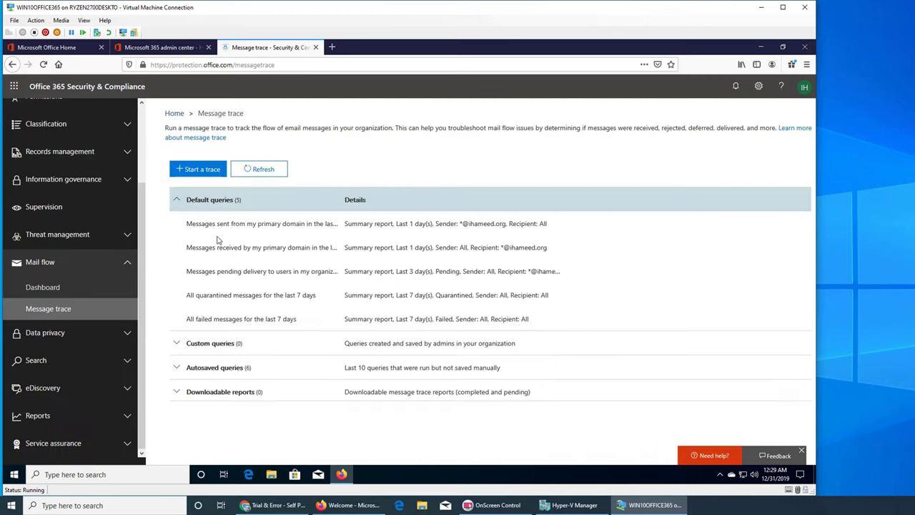
left_click(265, 322)
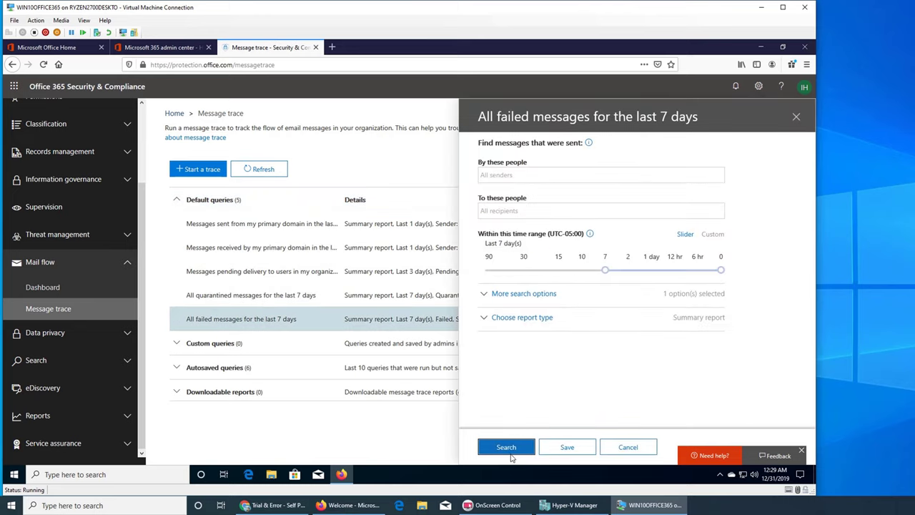
left_click(506, 448)
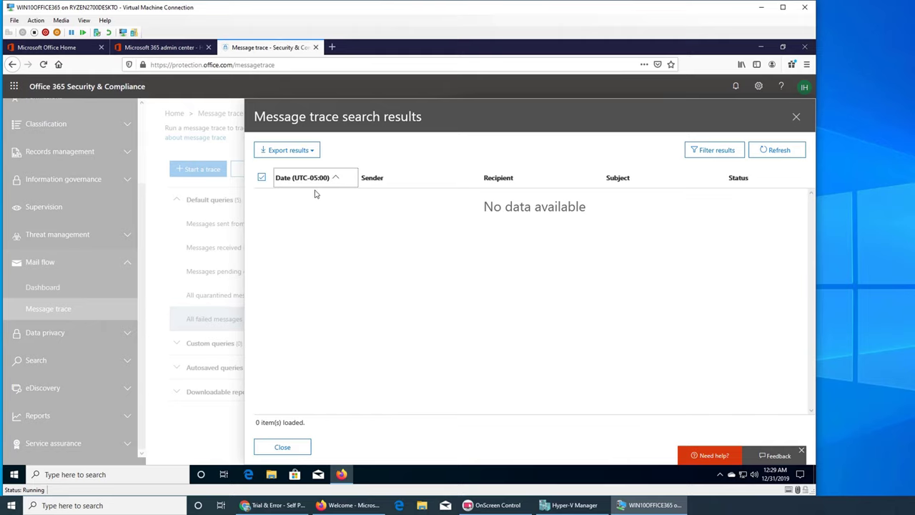
left_click(331, 182)
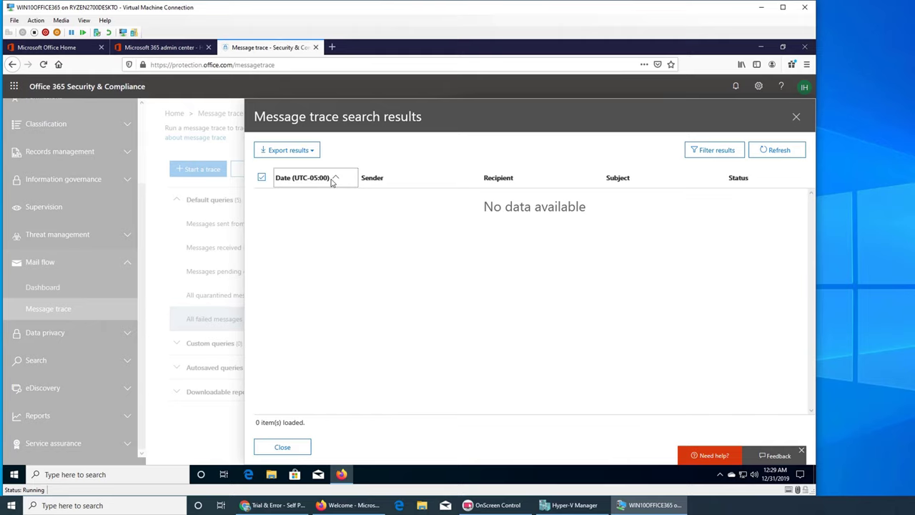
left_click(797, 116)
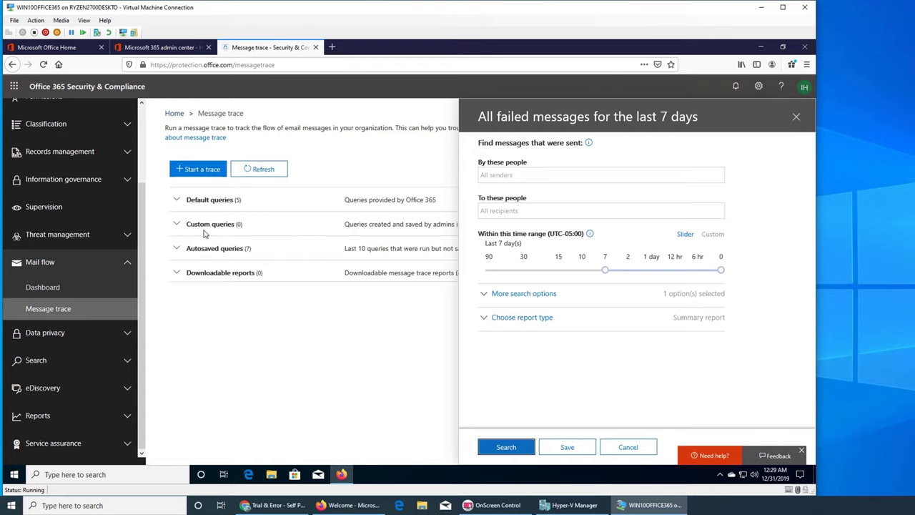
left_click(796, 117)
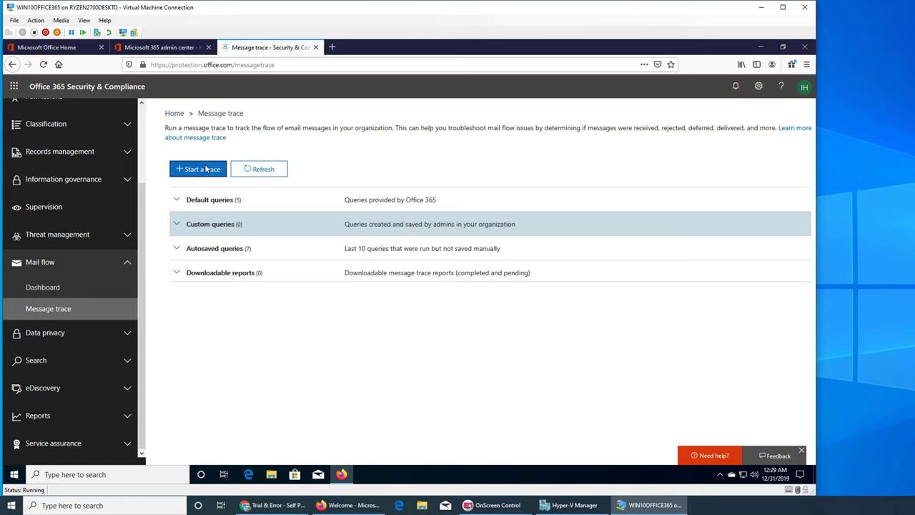
Expand the autosaved queries and downloadable reports to review the traces already run
left_click(176, 249)
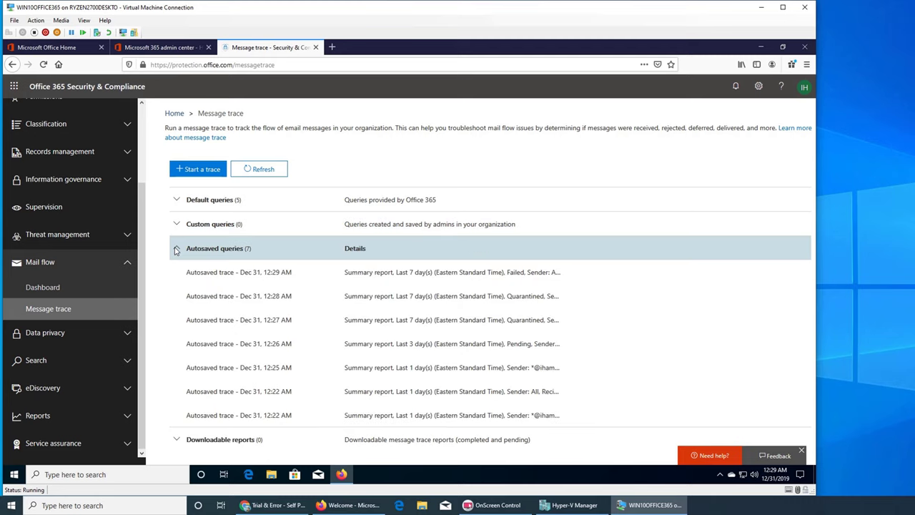
scroll(663, 305, "down", 1)
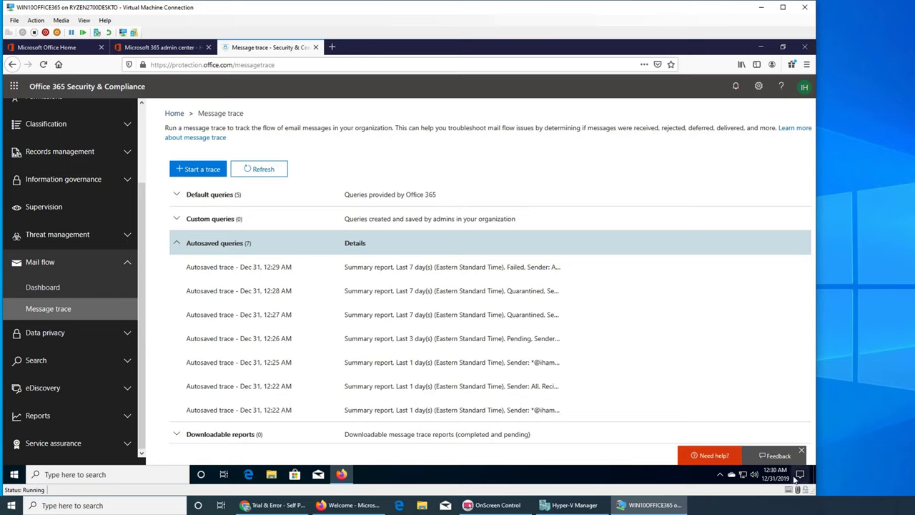
mouse_move(773, 476)
left_click(177, 436)
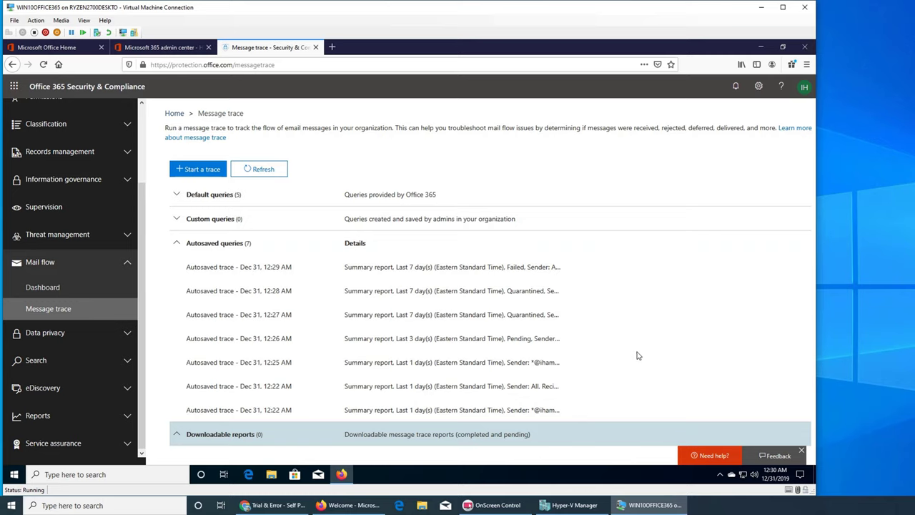
Open the default query for messages sent from the primary domain in the last day and choose Enhanced summary report as its report type
left_click(179, 198)
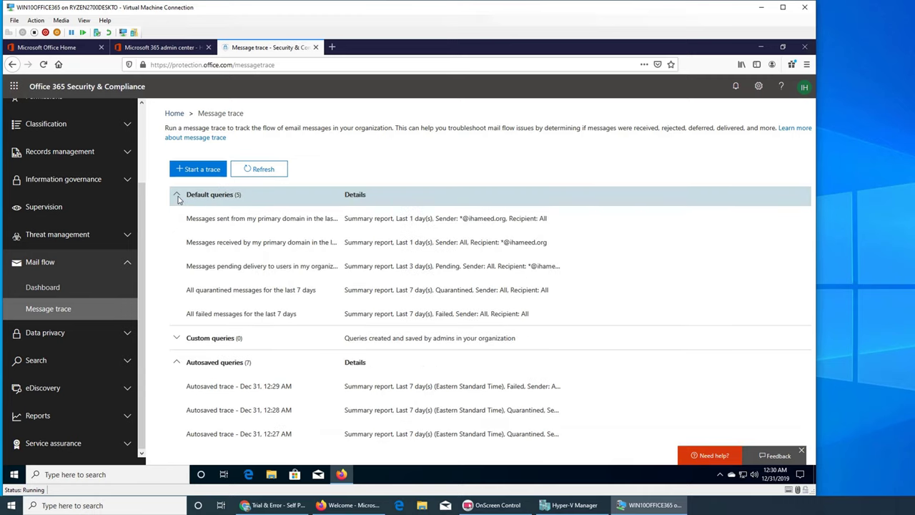
left_click(251, 221)
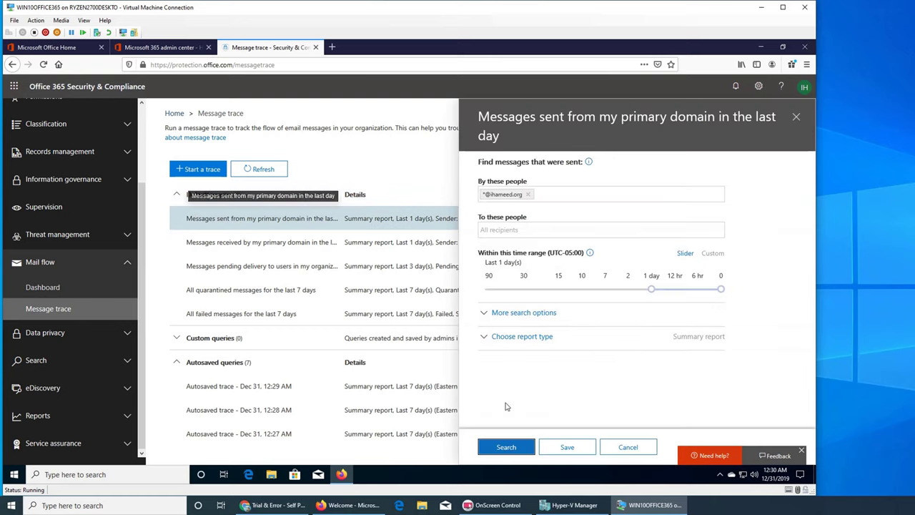
left_click(486, 339)
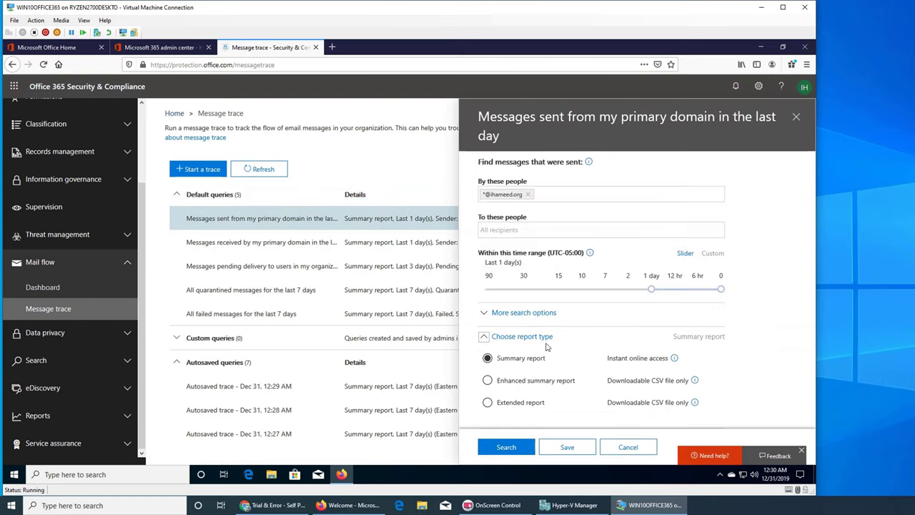
left_click(488, 381)
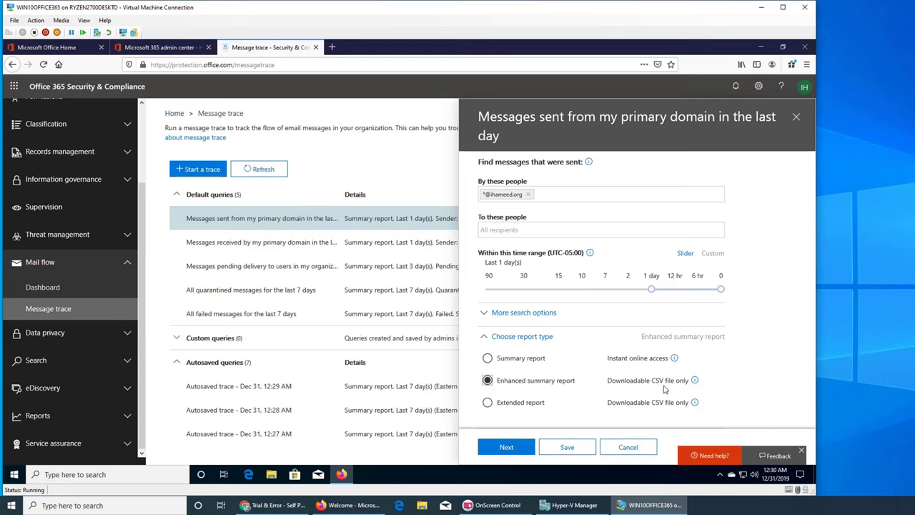
Submit the request to prepare the Enhanced summary report with the default report title and notification address, and return to the query list
left_click(518, 451)
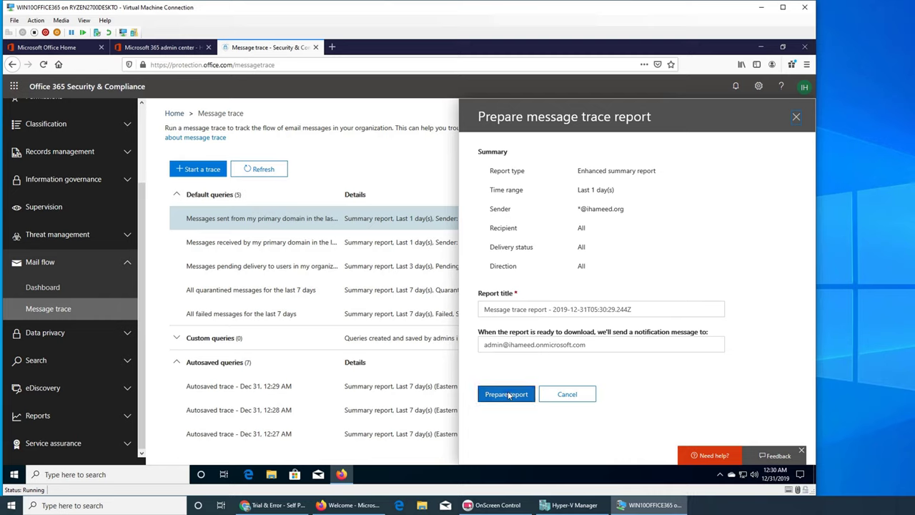
left_click(506, 395)
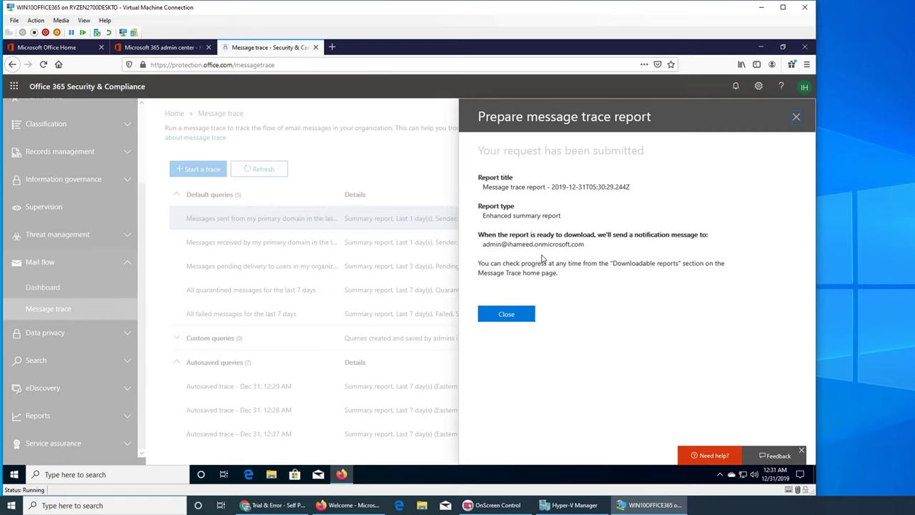
left_click(495, 312)
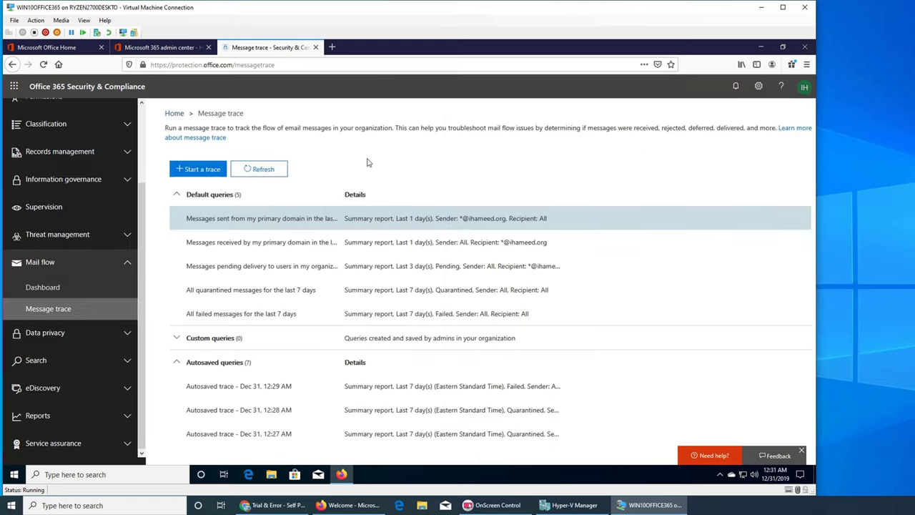
Collapse the autosaved queries, refresh the message trace lists, and review the details of the submitted report under the downloadable reports
left_click(178, 367)
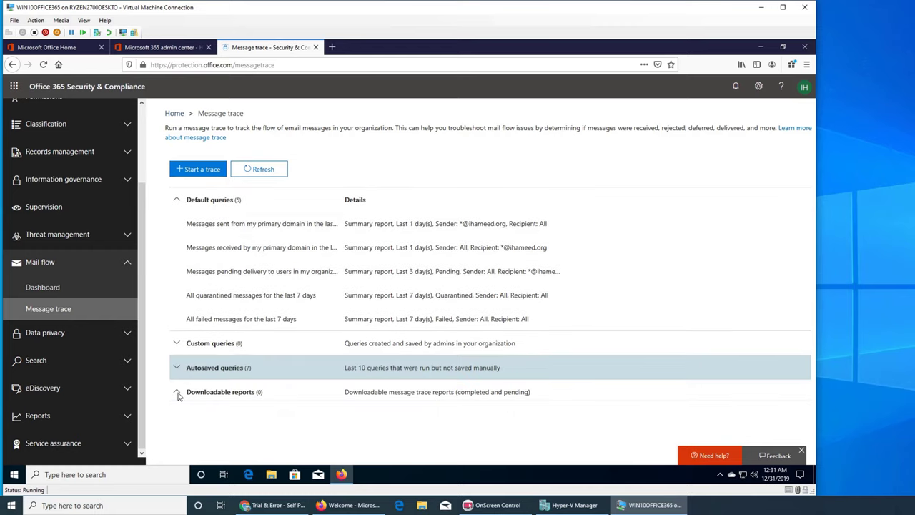
left_click(179, 393)
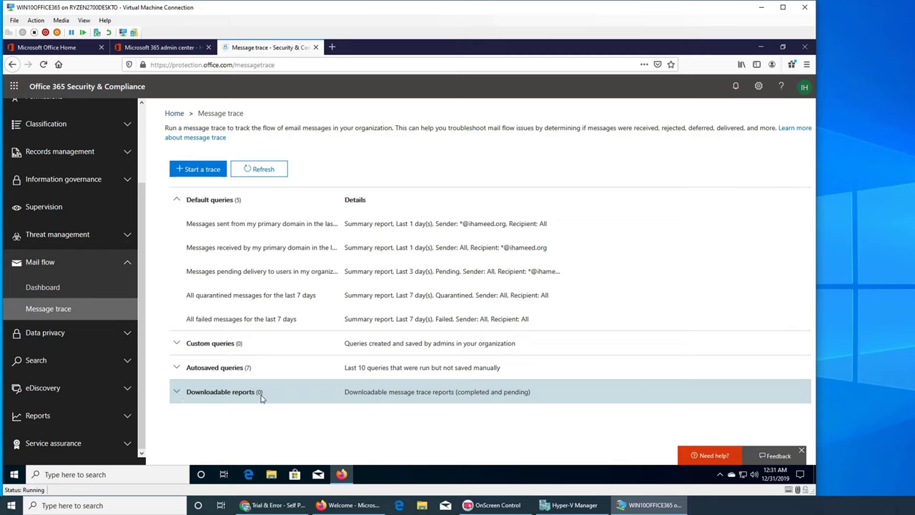
left_click(275, 174)
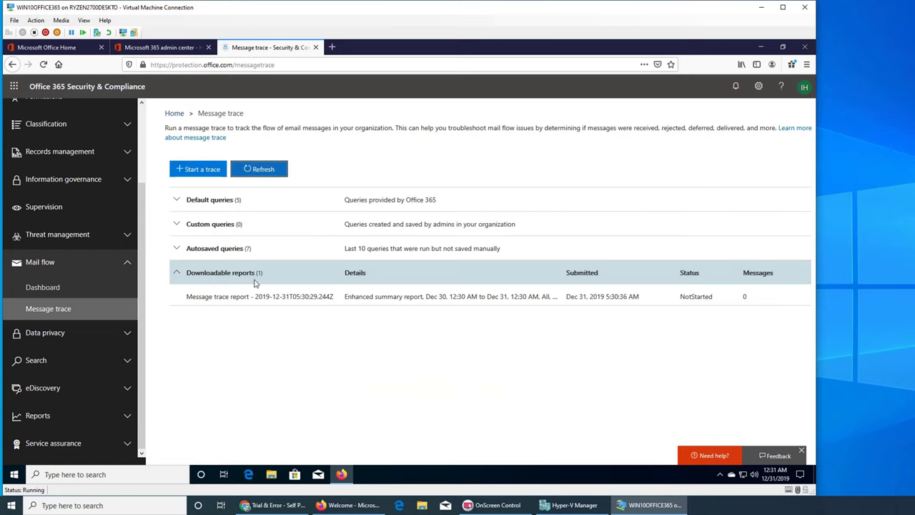
left_click(228, 297)
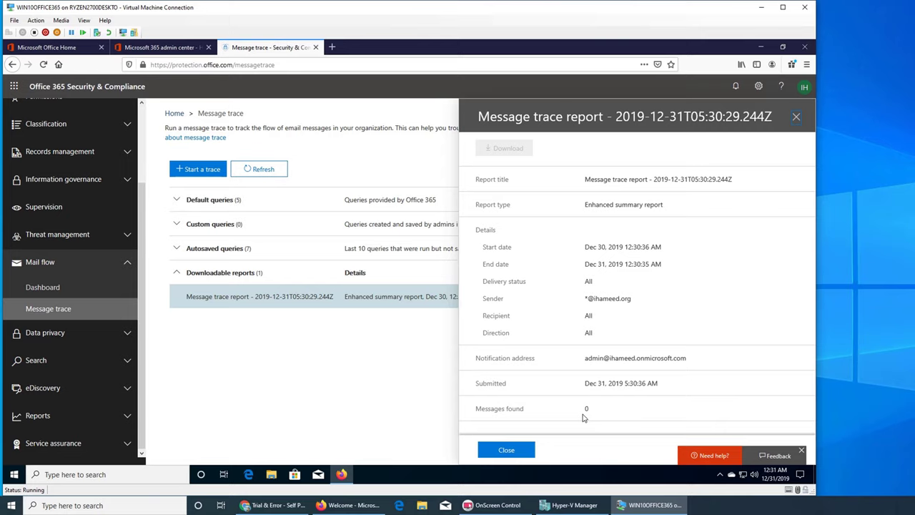
left_click(507, 450)
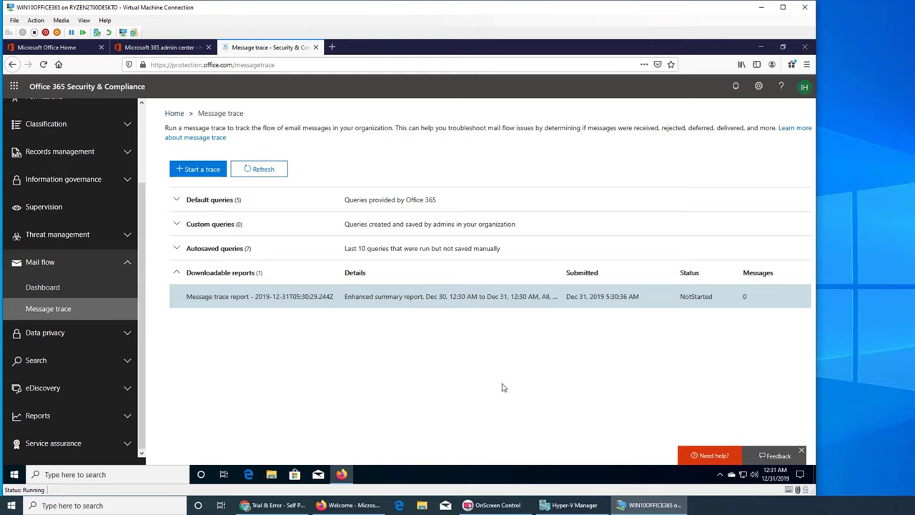
Refresh the lists to recheck the downloadable report's status and details, close the details, and refresh once more
left_click(261, 172)
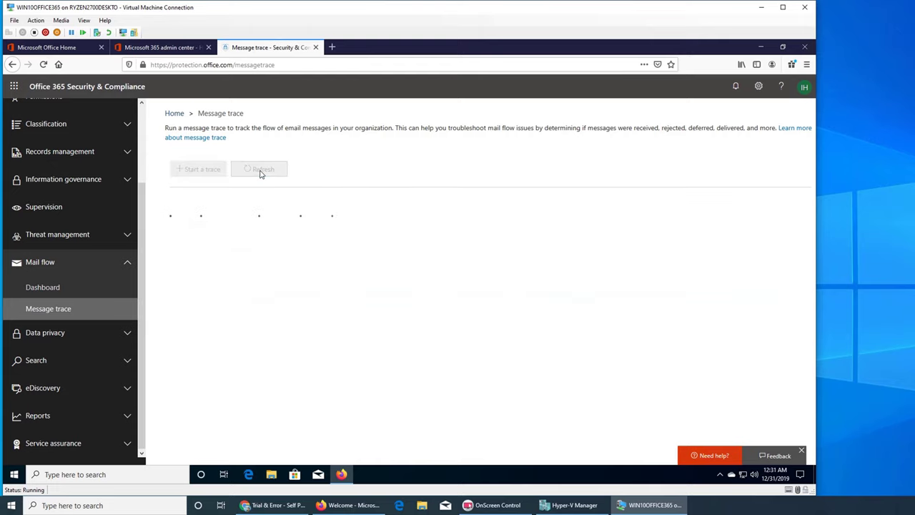
left_click(184, 274)
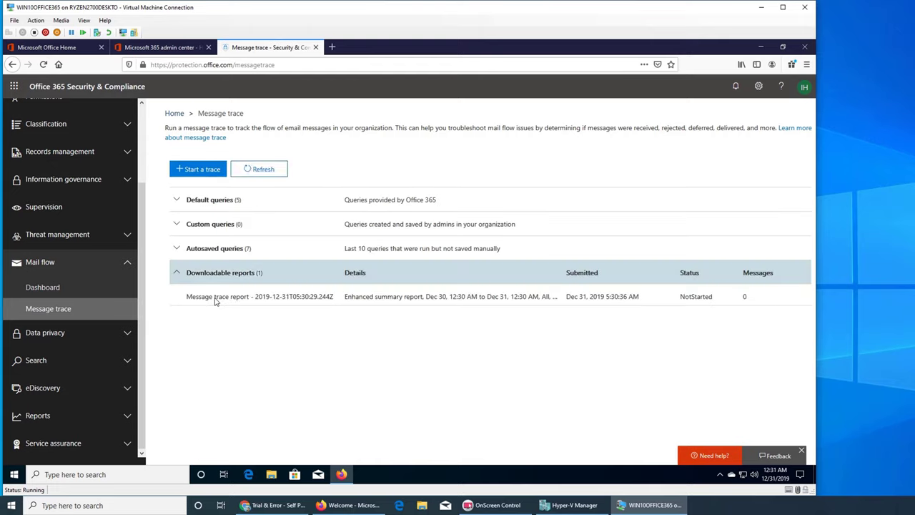
left_click(245, 299)
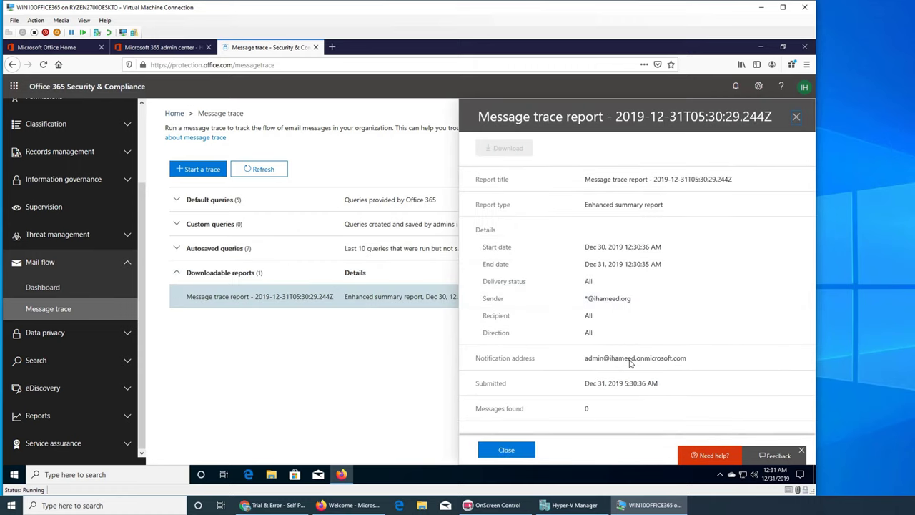
left_click(798, 118)
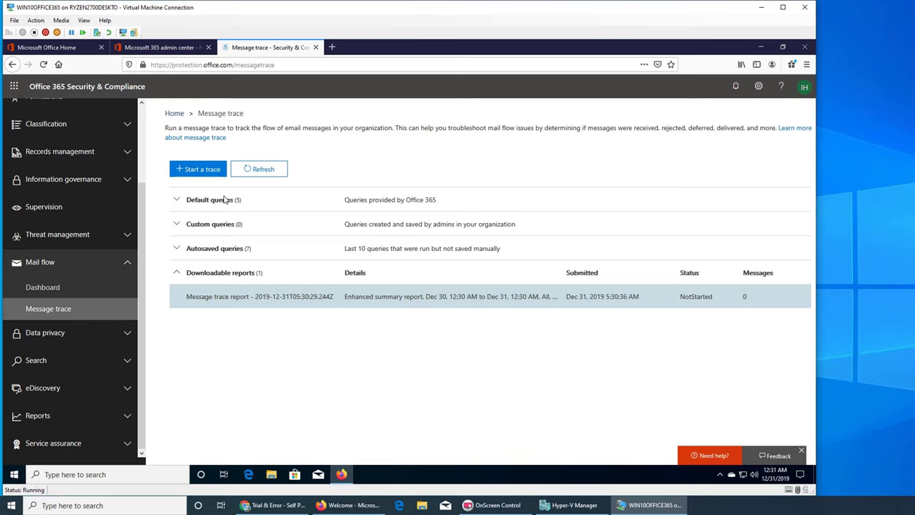
left_click(271, 169)
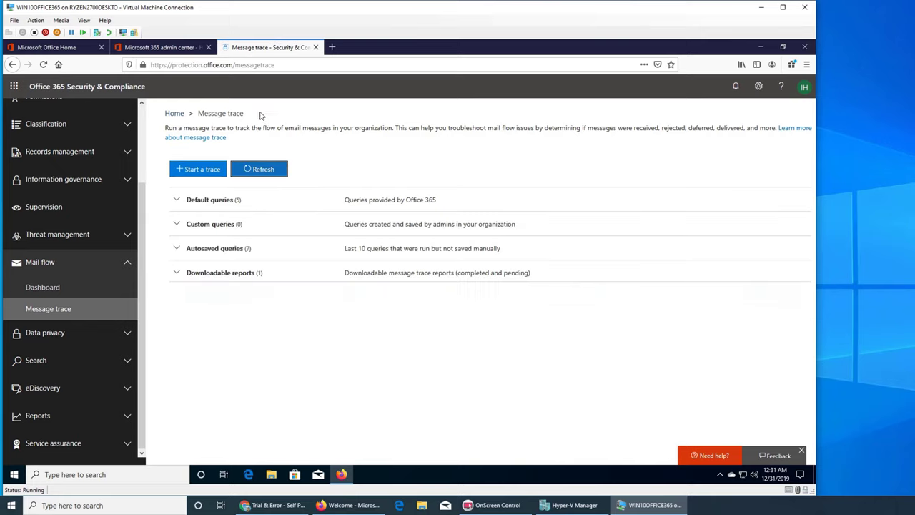